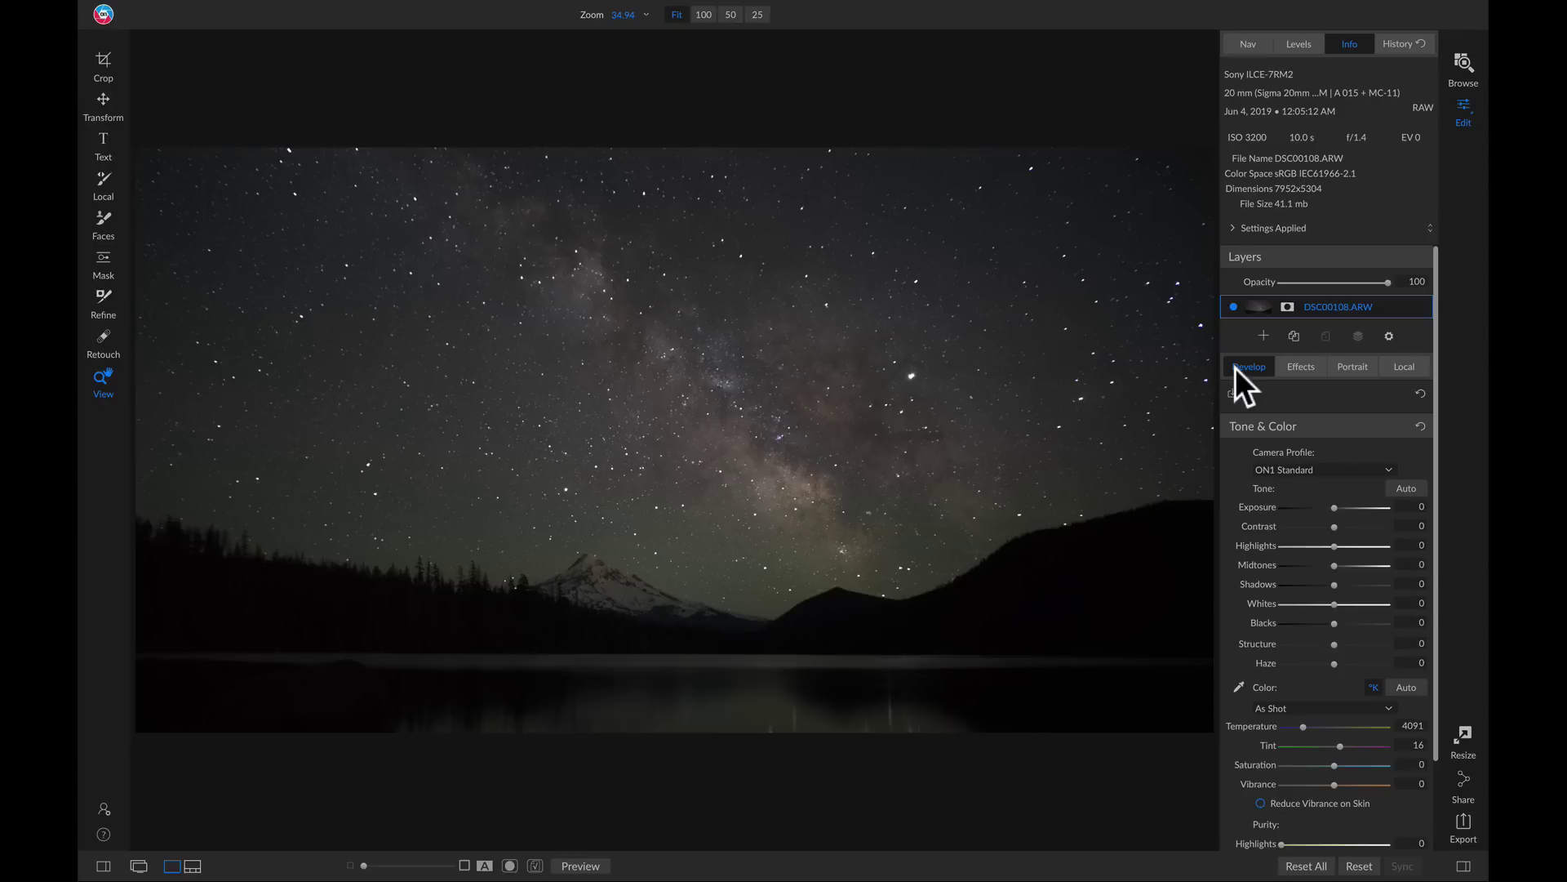
# - Add a Curves filter to the Milky Way photo's Effects stack
pyautogui.click(1292, 365)
pyautogui.click(1332, 415)
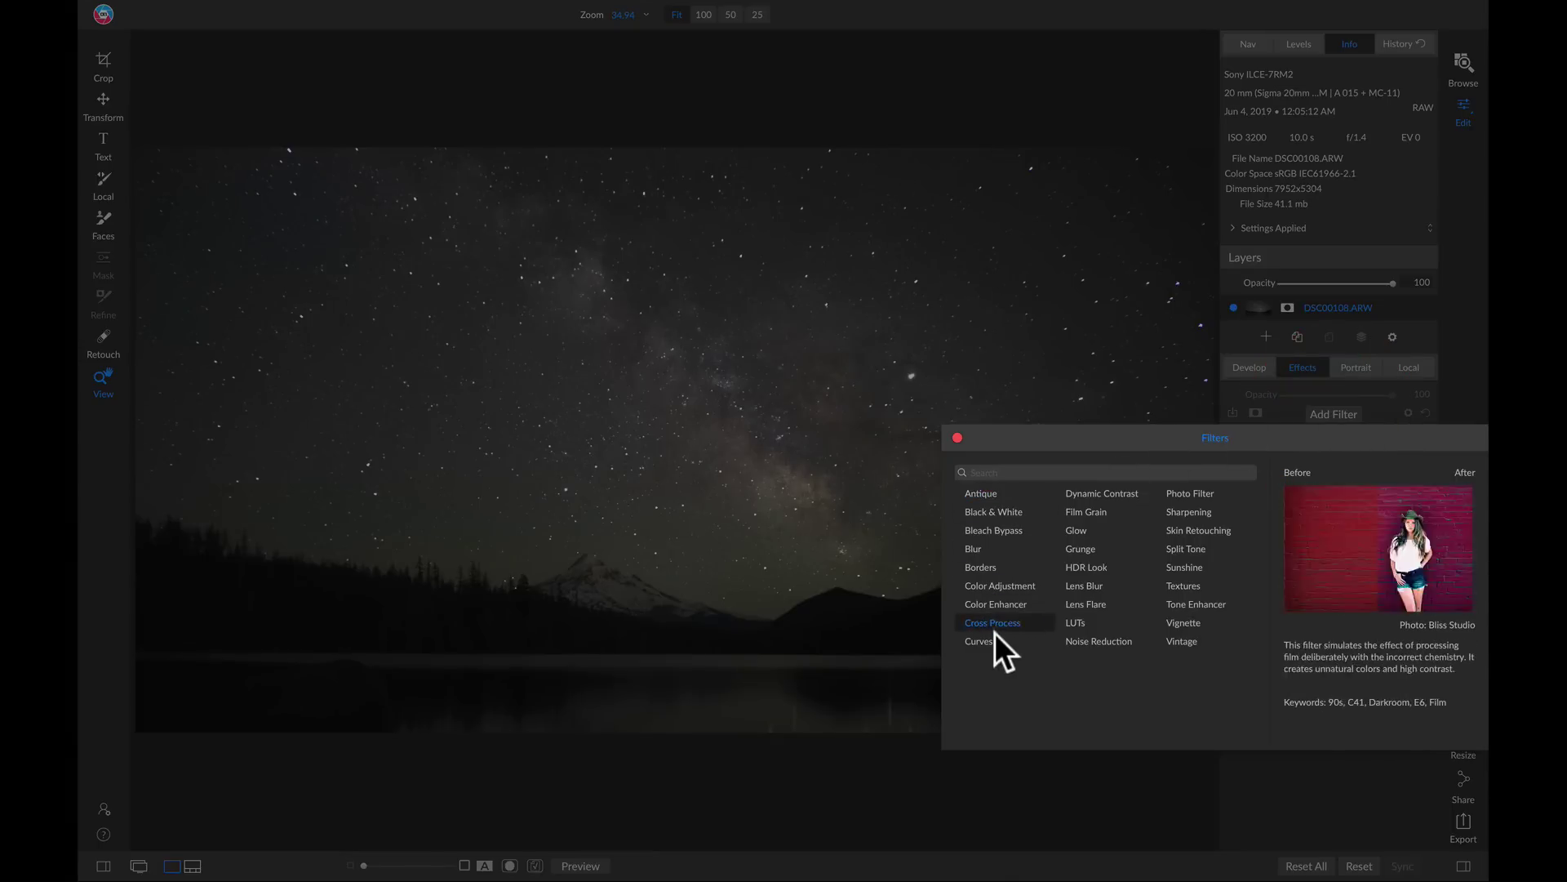
pyautogui.click(976, 641)
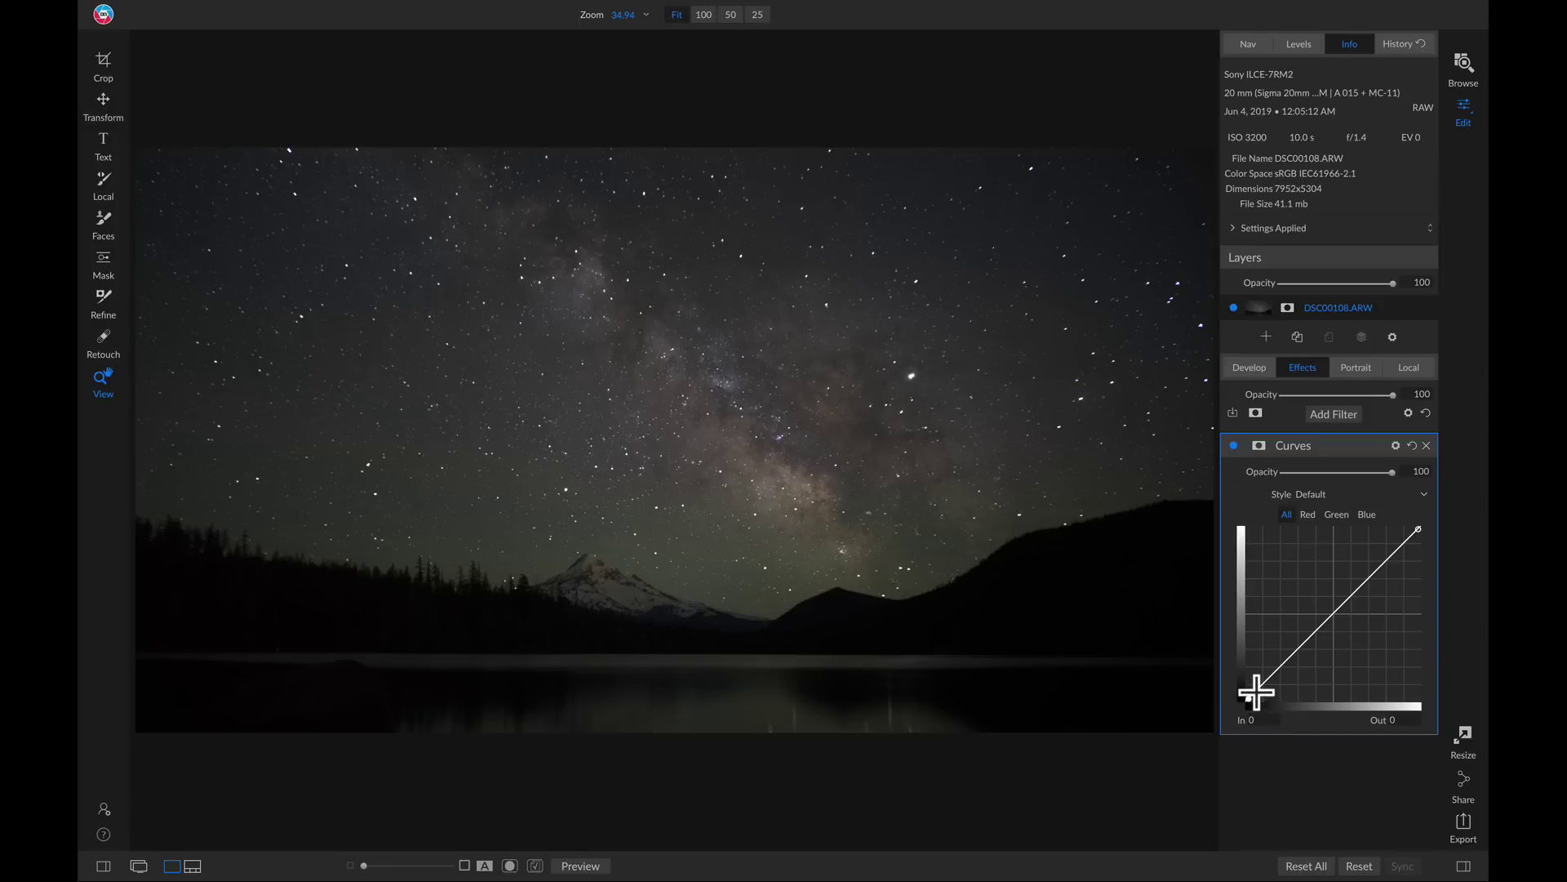
# - Pull in the curve's black point and lift a midpoint to In 140 / Out 208, forming an S-curve
pyautogui.click(1259, 688)
pyautogui.moveTo(1259, 690); pyautogui.dragTo(1270, 691)
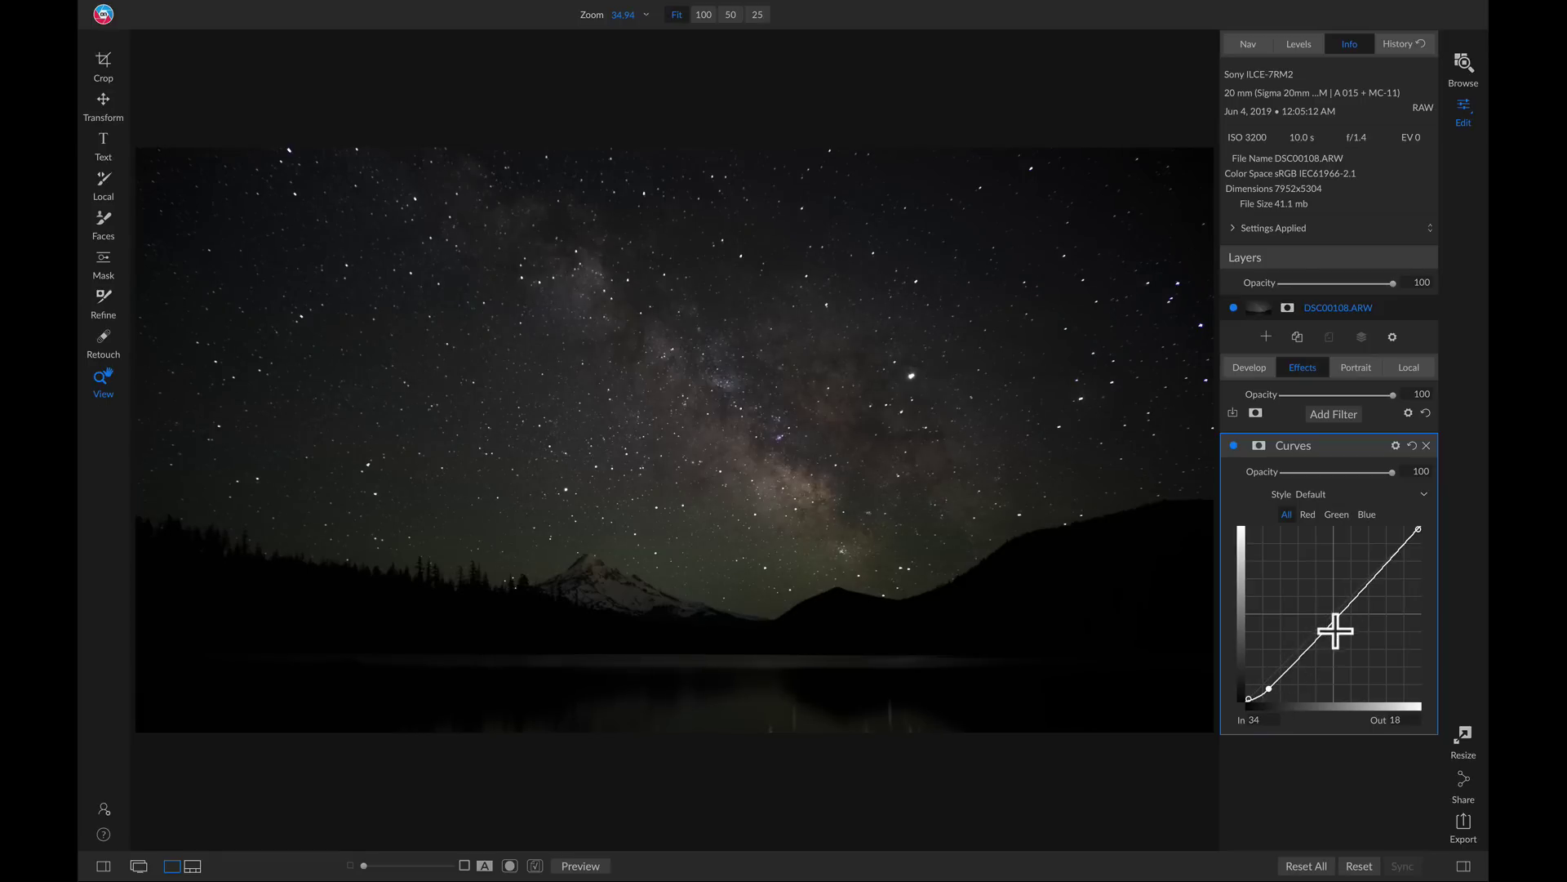
pyautogui.moveTo(1336, 622); pyautogui.dragTo(1341, 560)
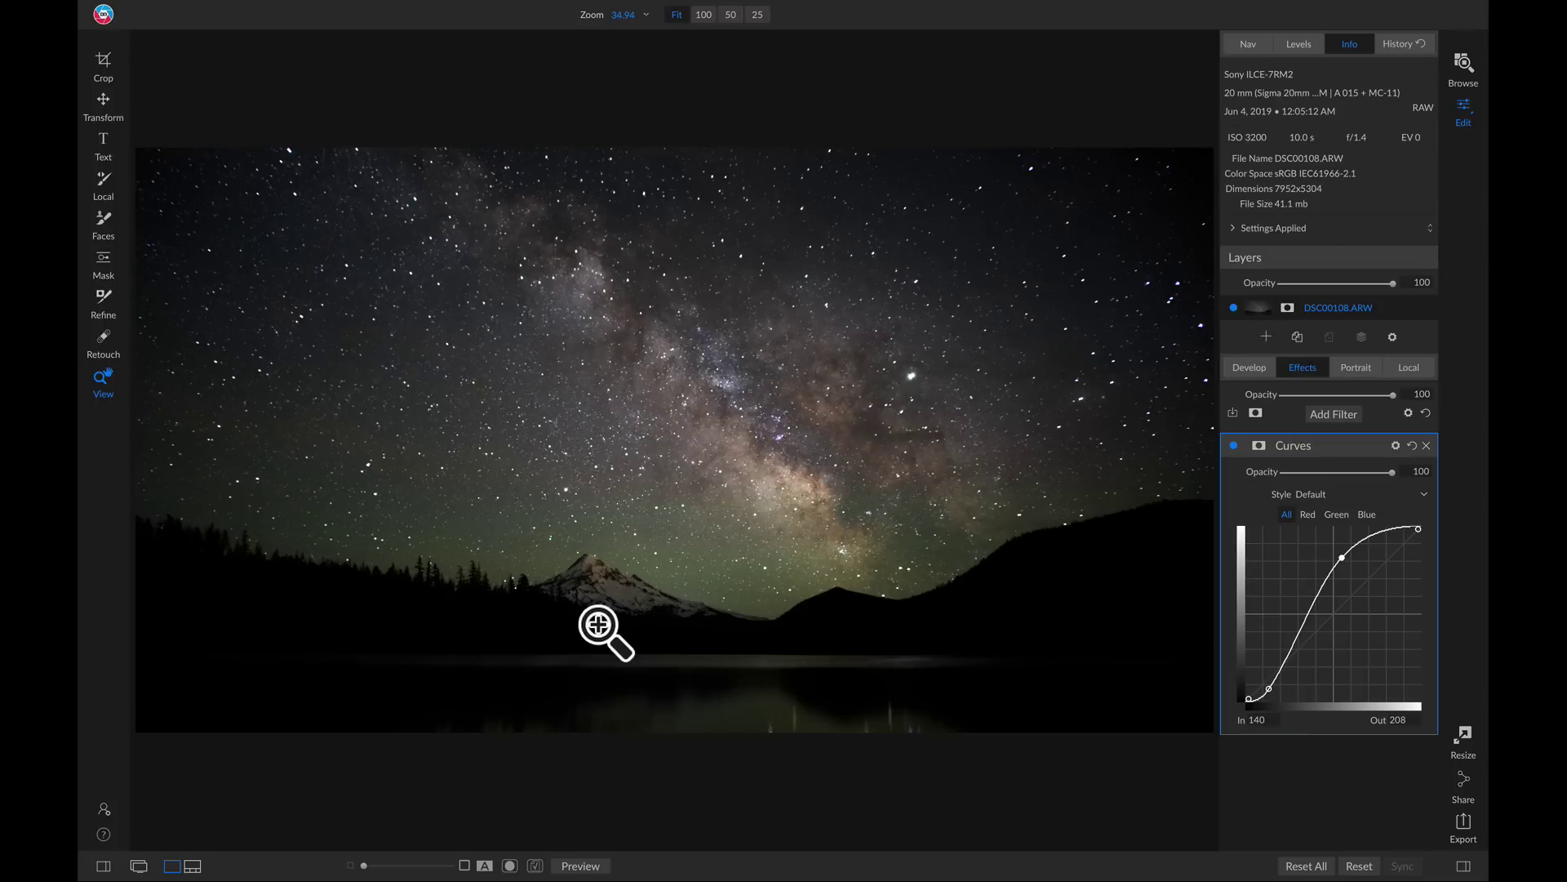
# - Mask the Curves filter with a Linear Bottom gradient at the shoreline, then toggle it to compare
pyautogui.press('m')
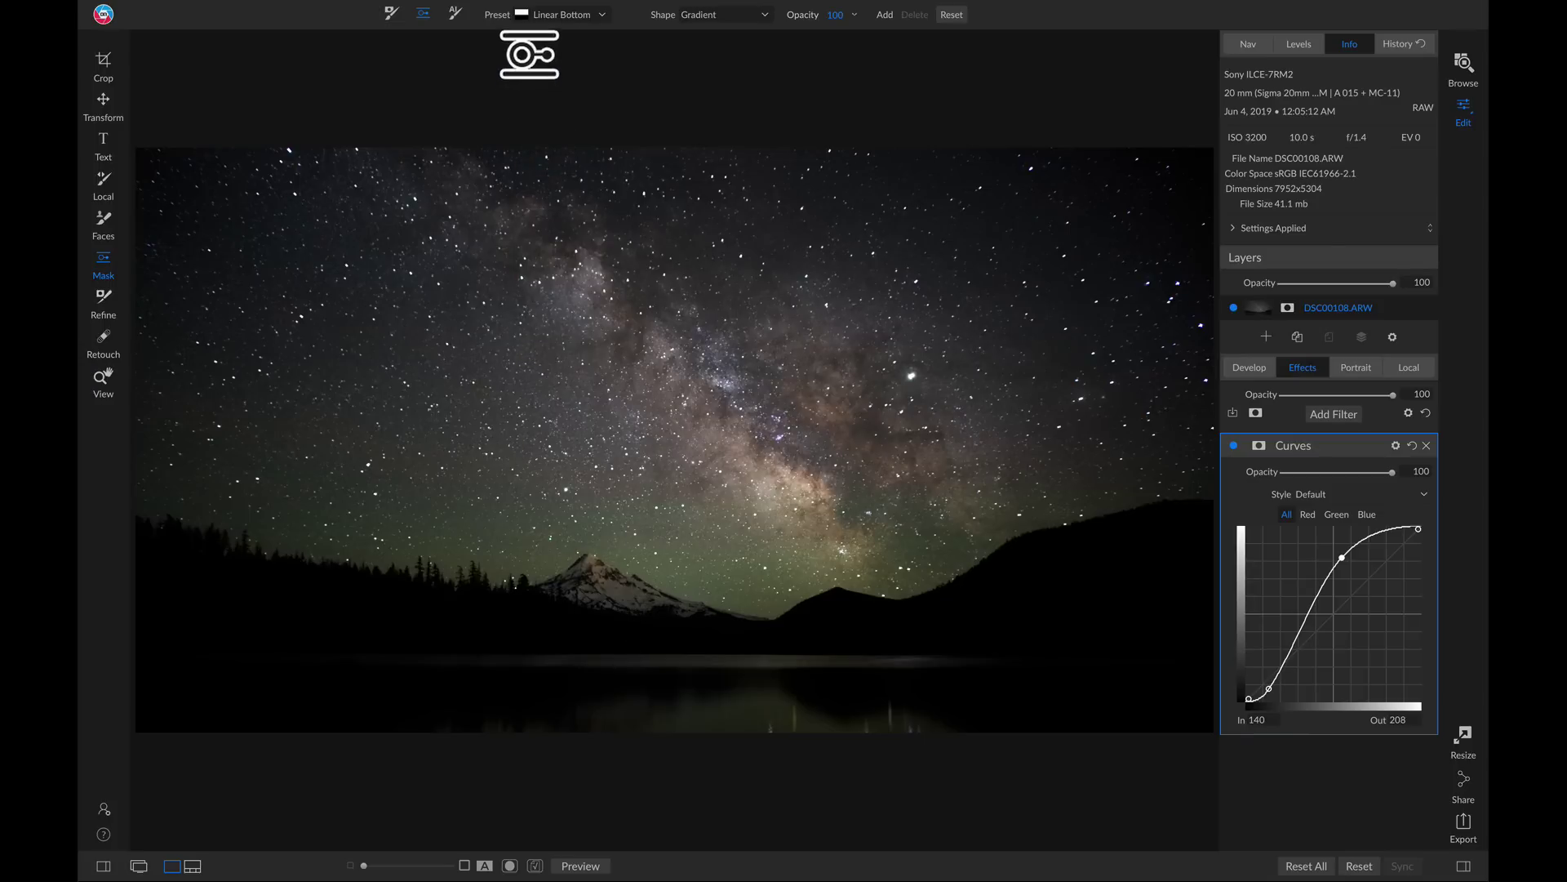
pyautogui.click(580, 15)
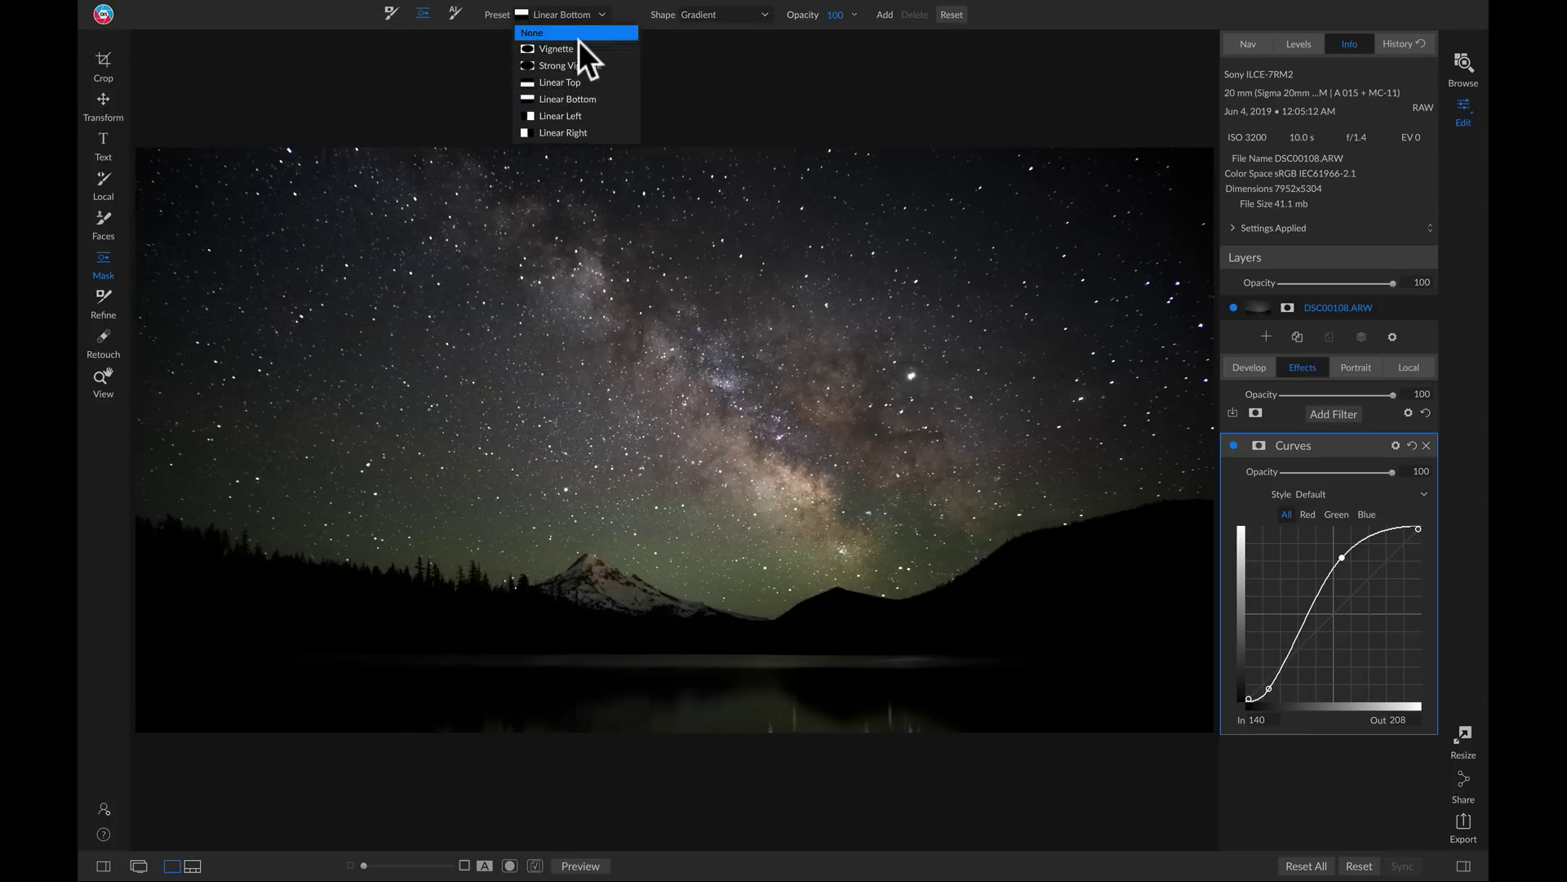
pyautogui.click(589, 100)
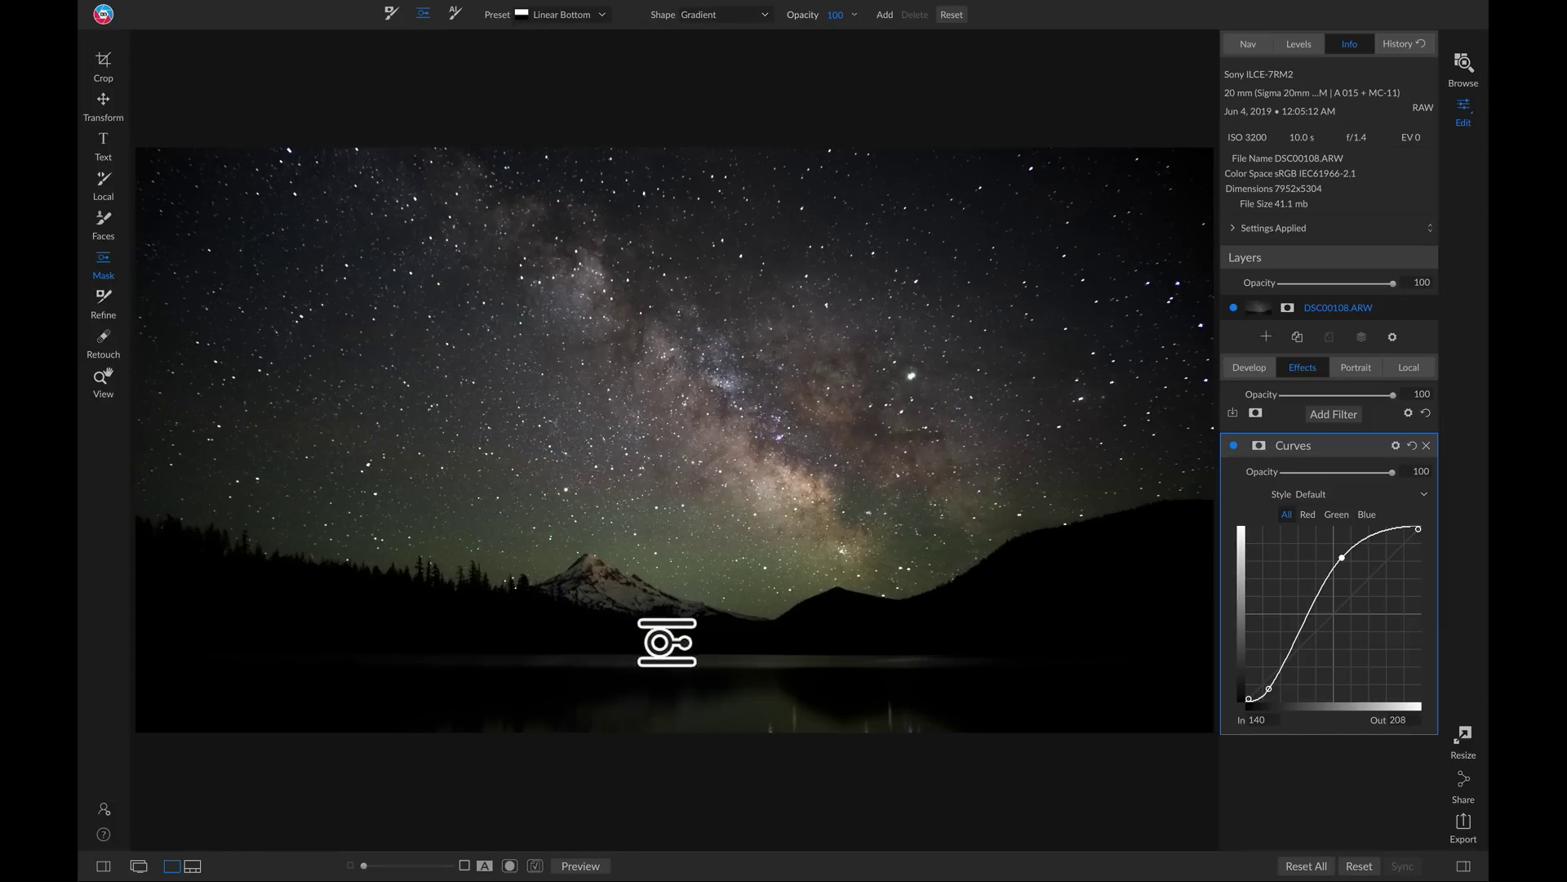
pyautogui.click(690, 642)
pyautogui.moveTo(690, 641); pyautogui.dragTo(675, 631)
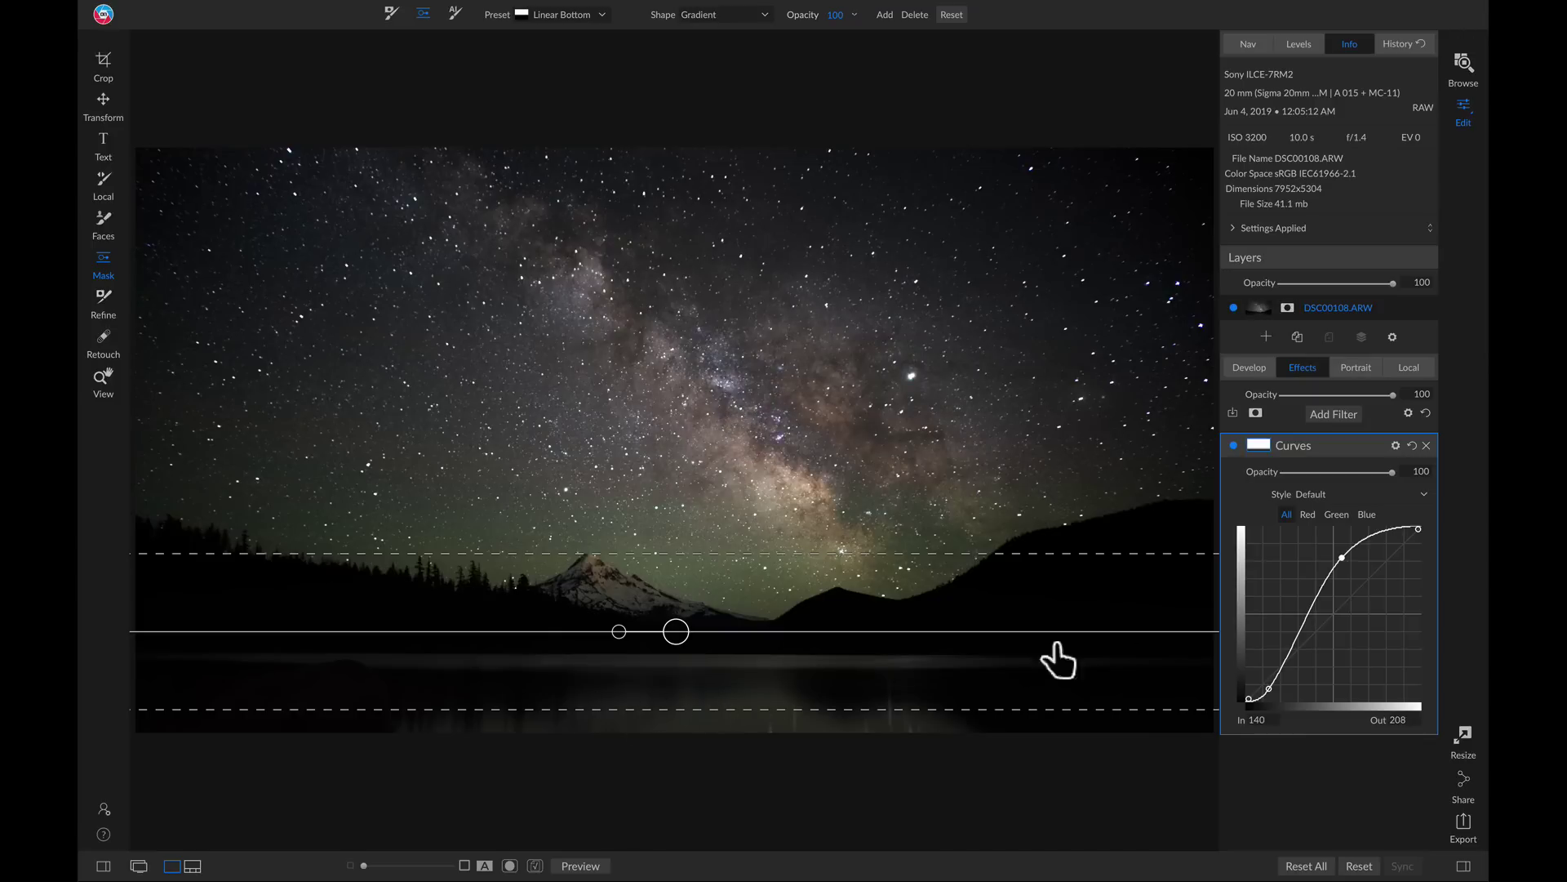
pyautogui.click(1233, 446)
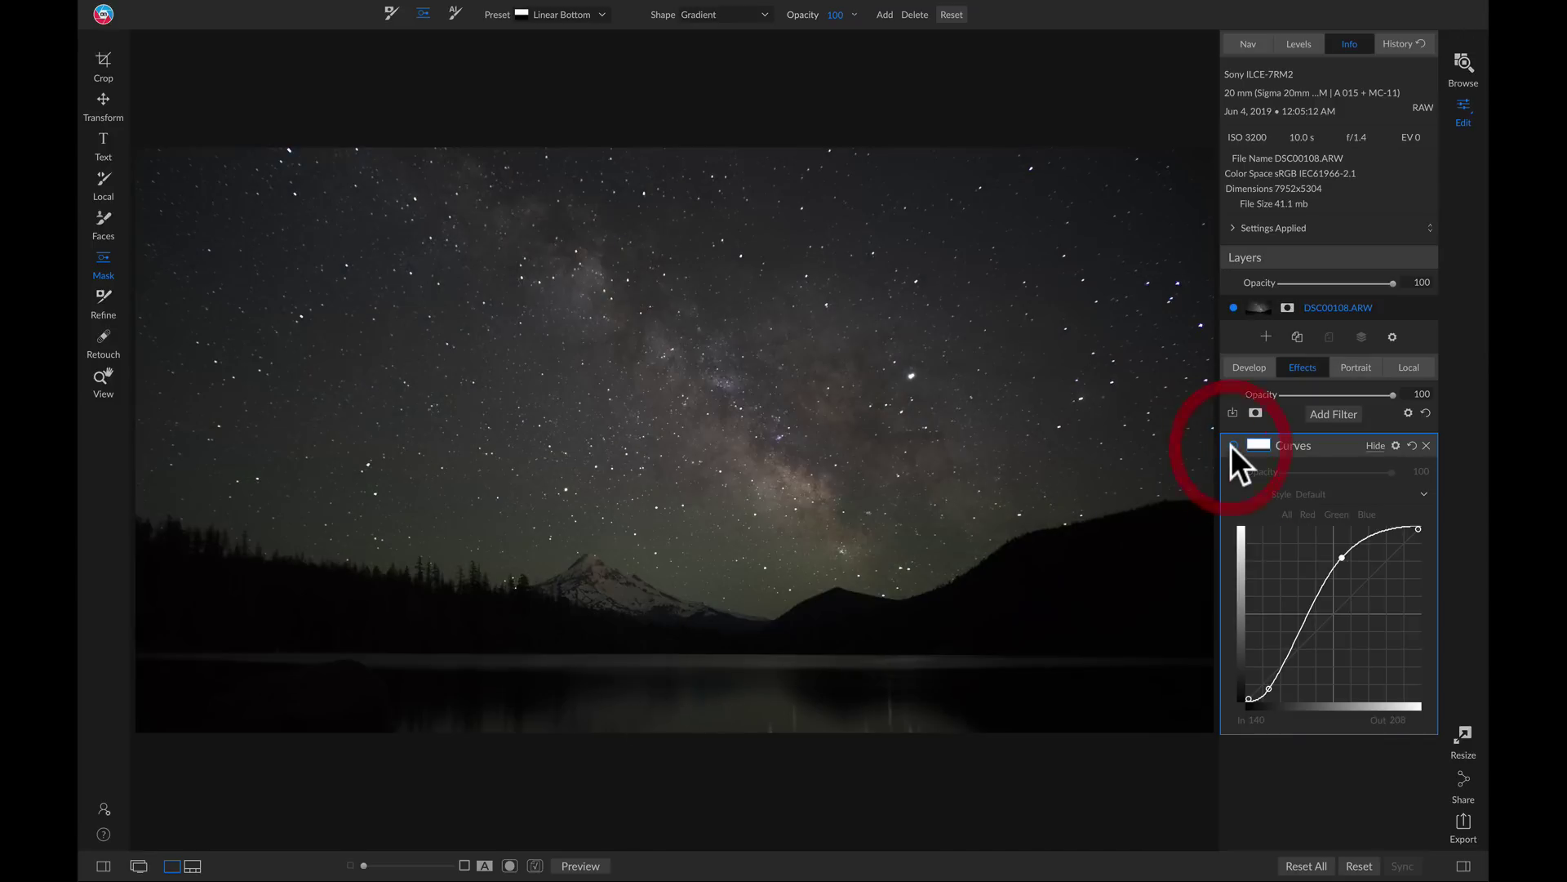
pyautogui.click(1232, 446)
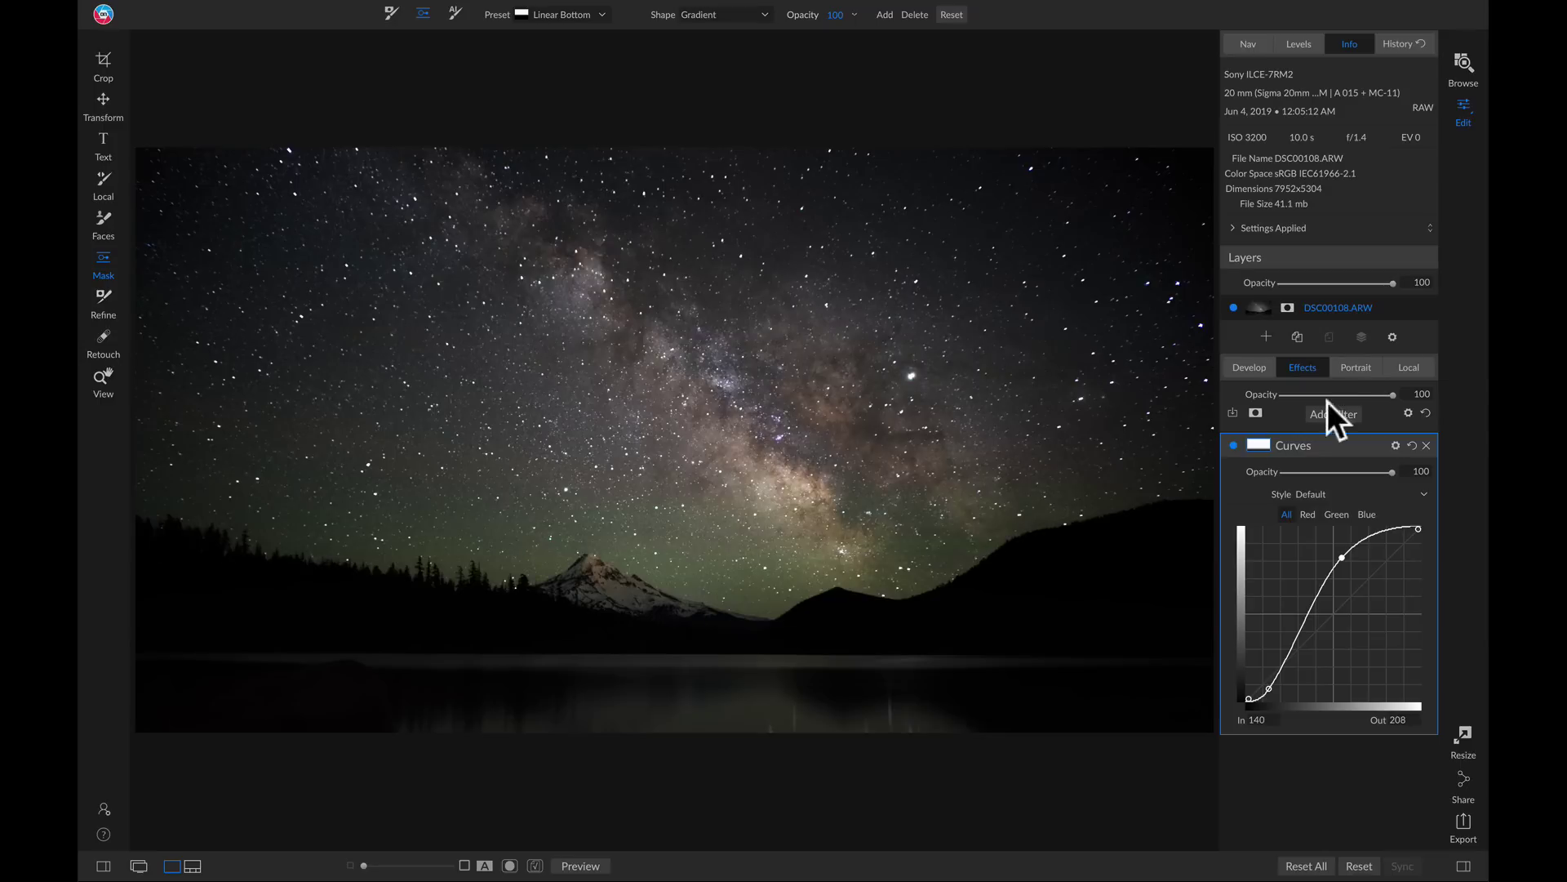
# - Add a local Adjustment layer with the Reveal Shadows style (Shadows 50, Contrast -10)
pyautogui.click(1421, 367)
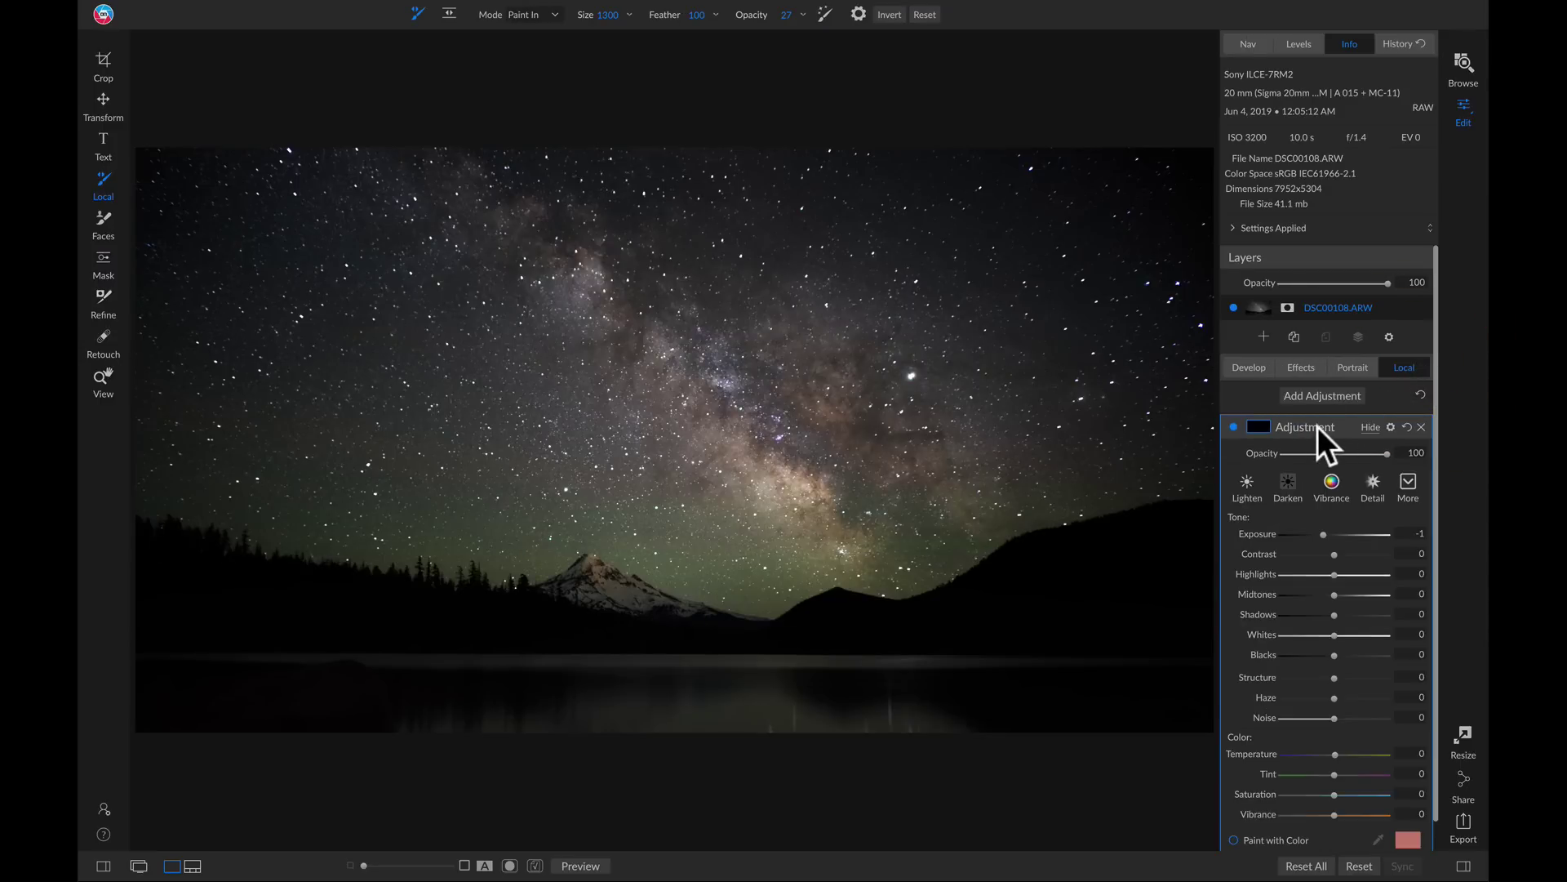
pyautogui.click(1408, 480)
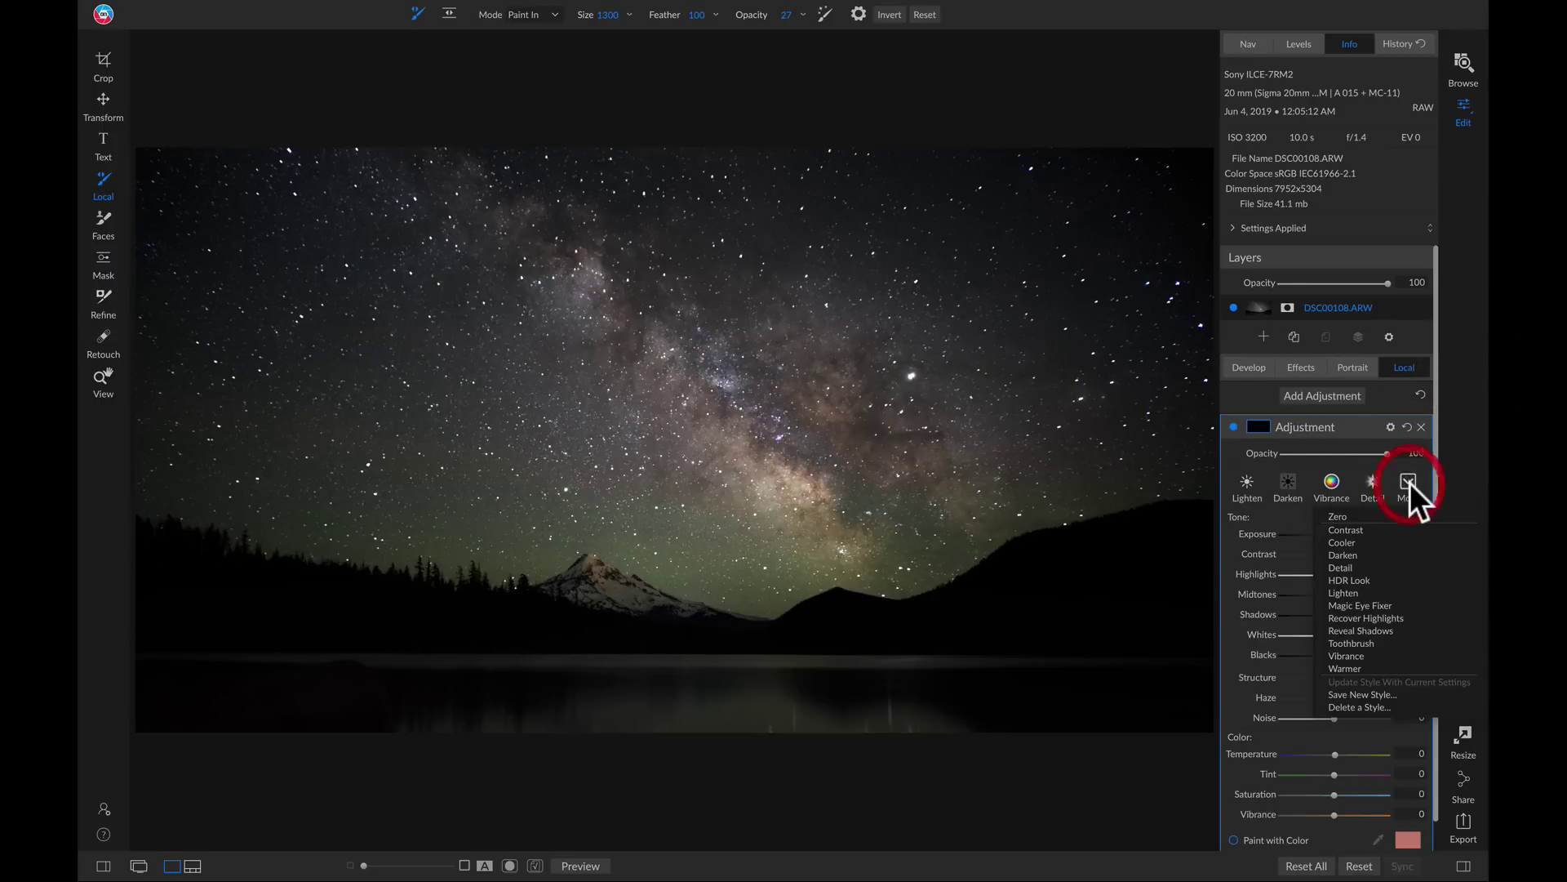
pyautogui.click(1378, 630)
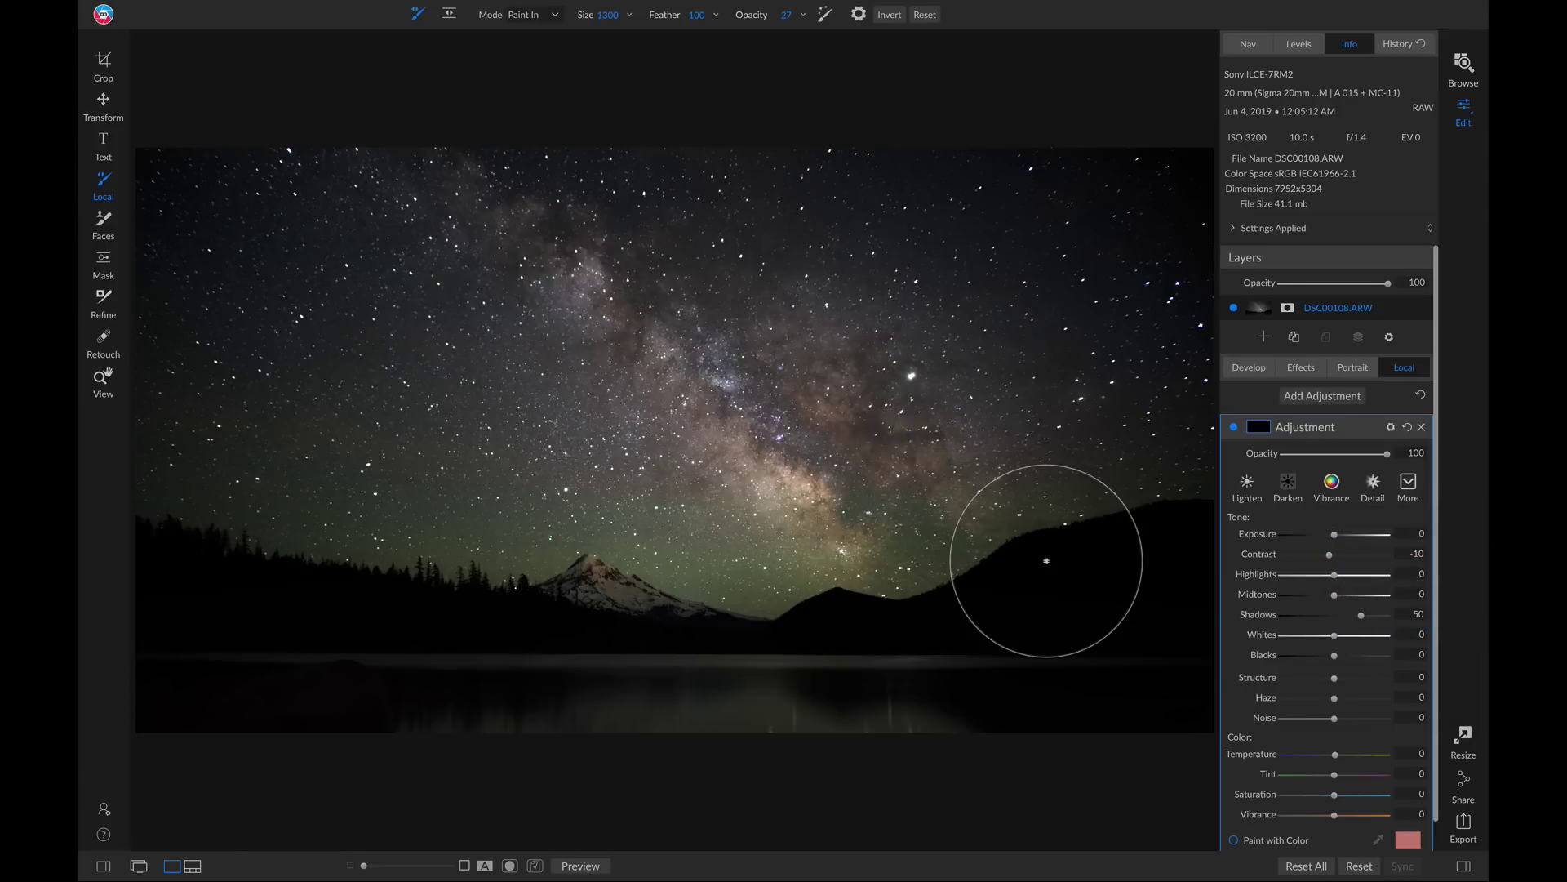
pyautogui.press('shift')
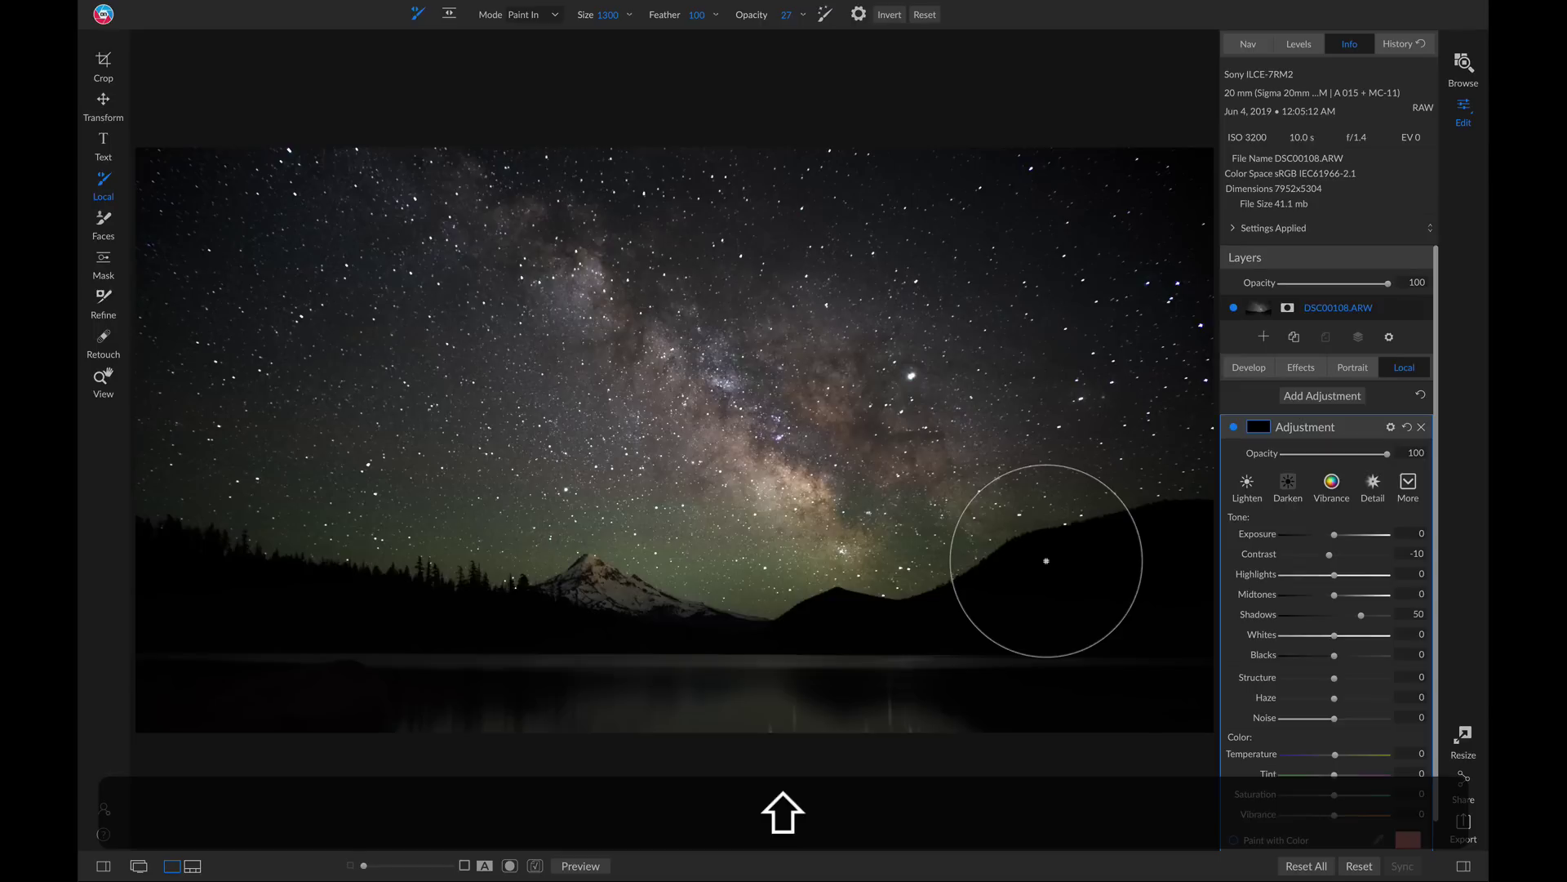
pyautogui.hotkey('shift', 'k')
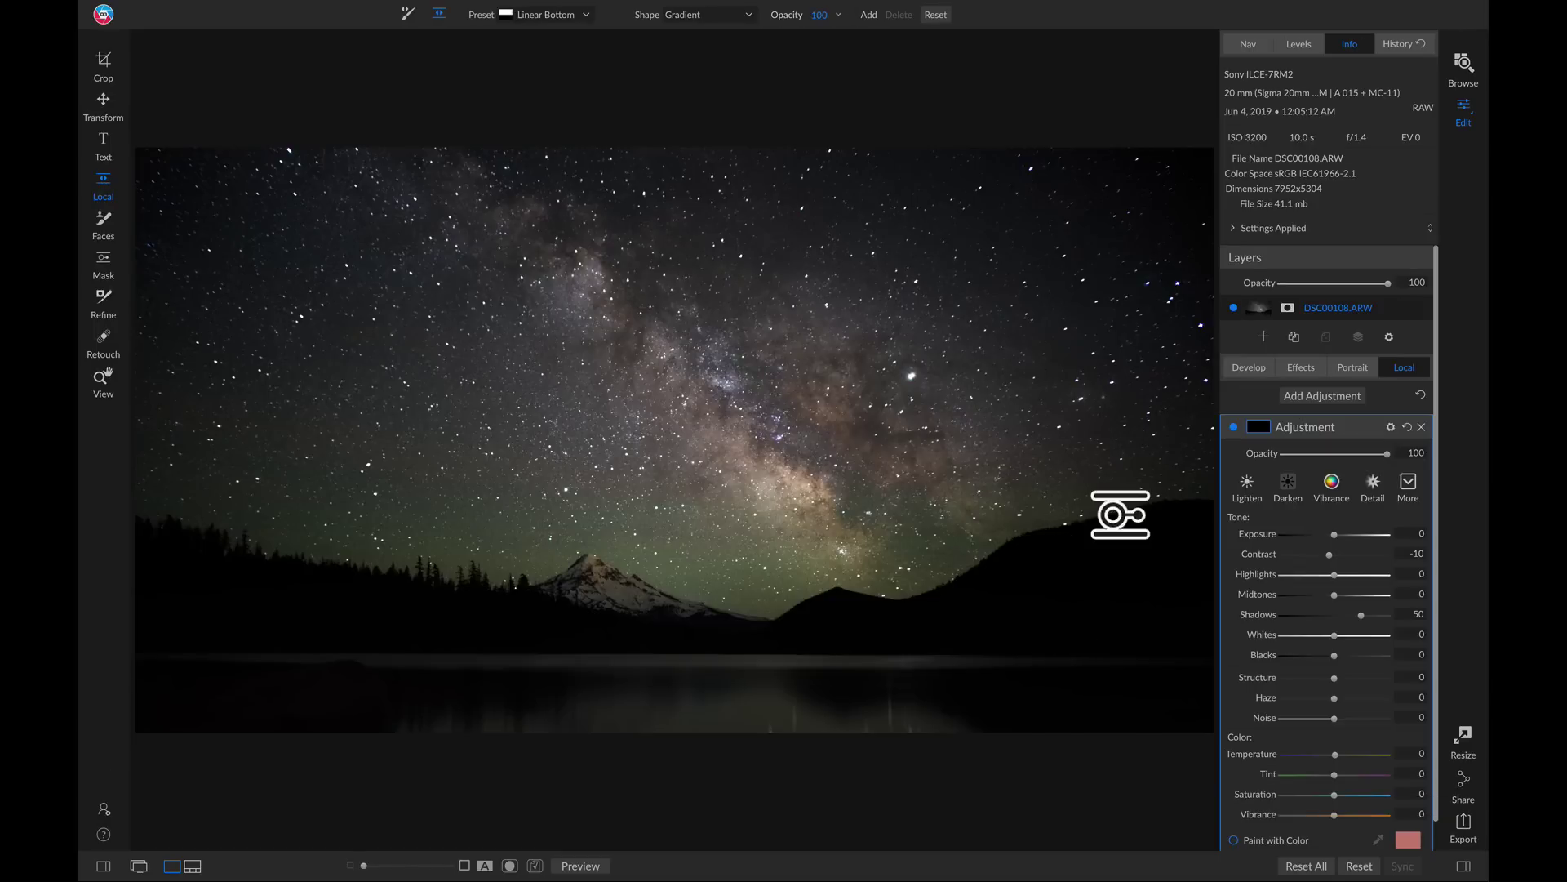
# - Place a Linear Top gradient over the mountains and lake with a widened feather
pyautogui.click(569, 15)
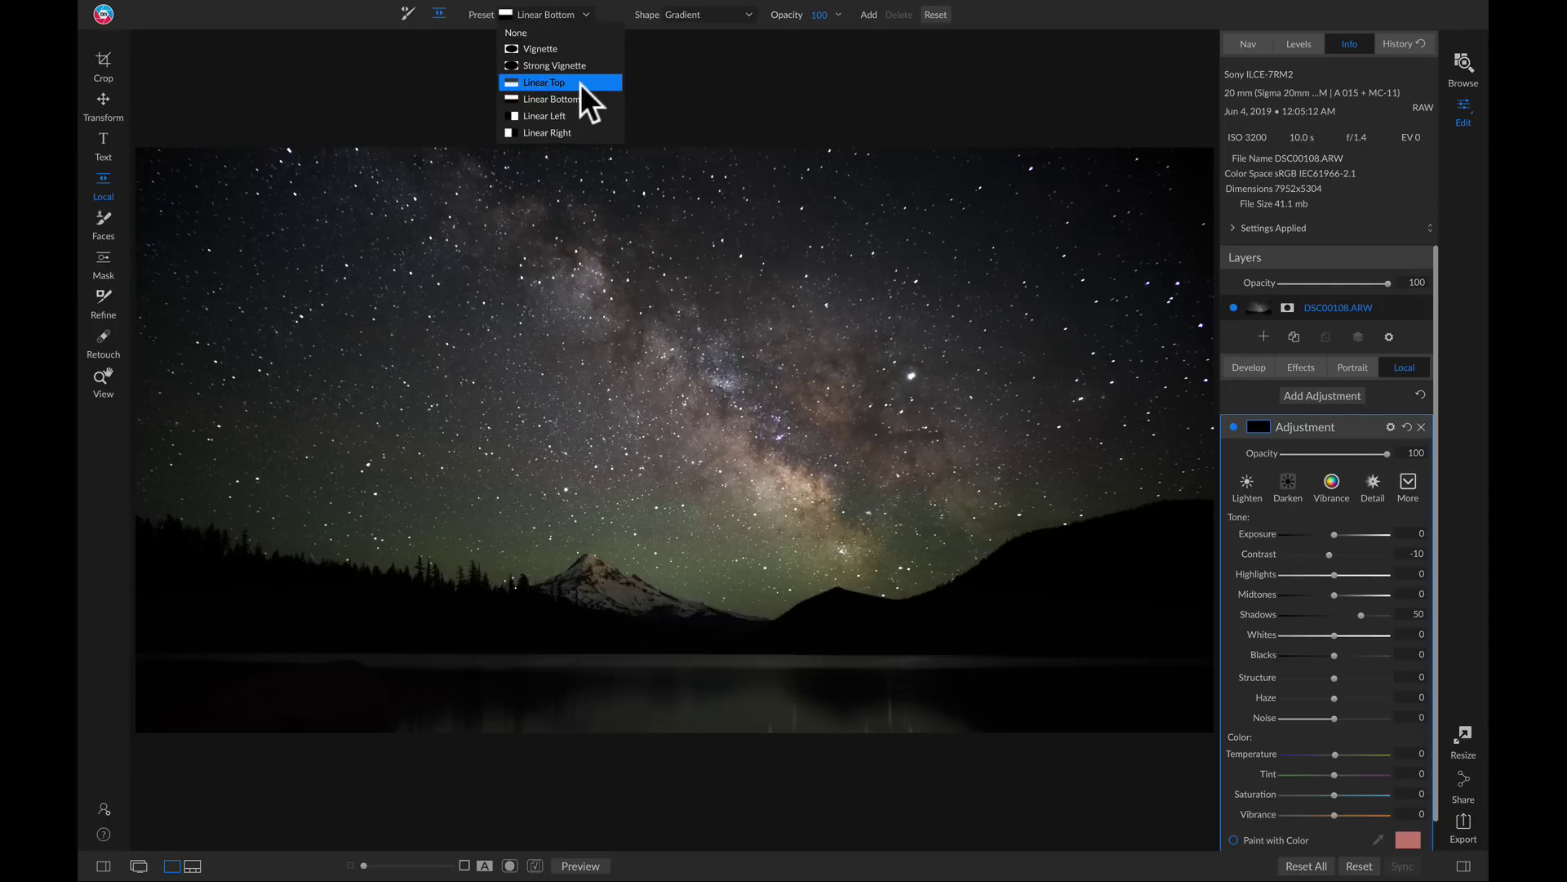
pyautogui.click(551, 82)
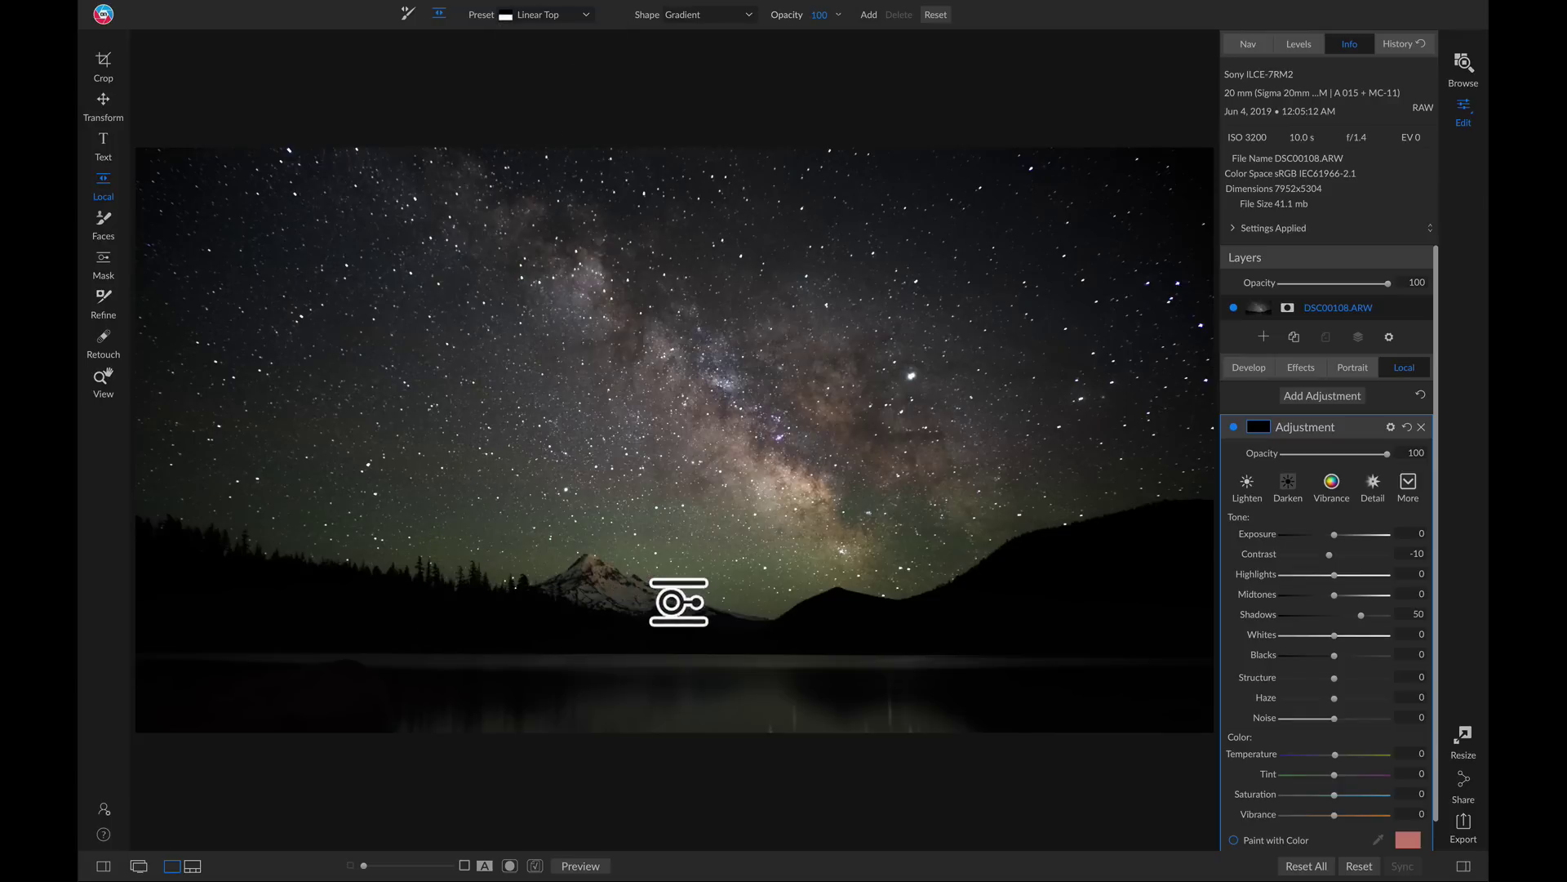
pyautogui.click(677, 641)
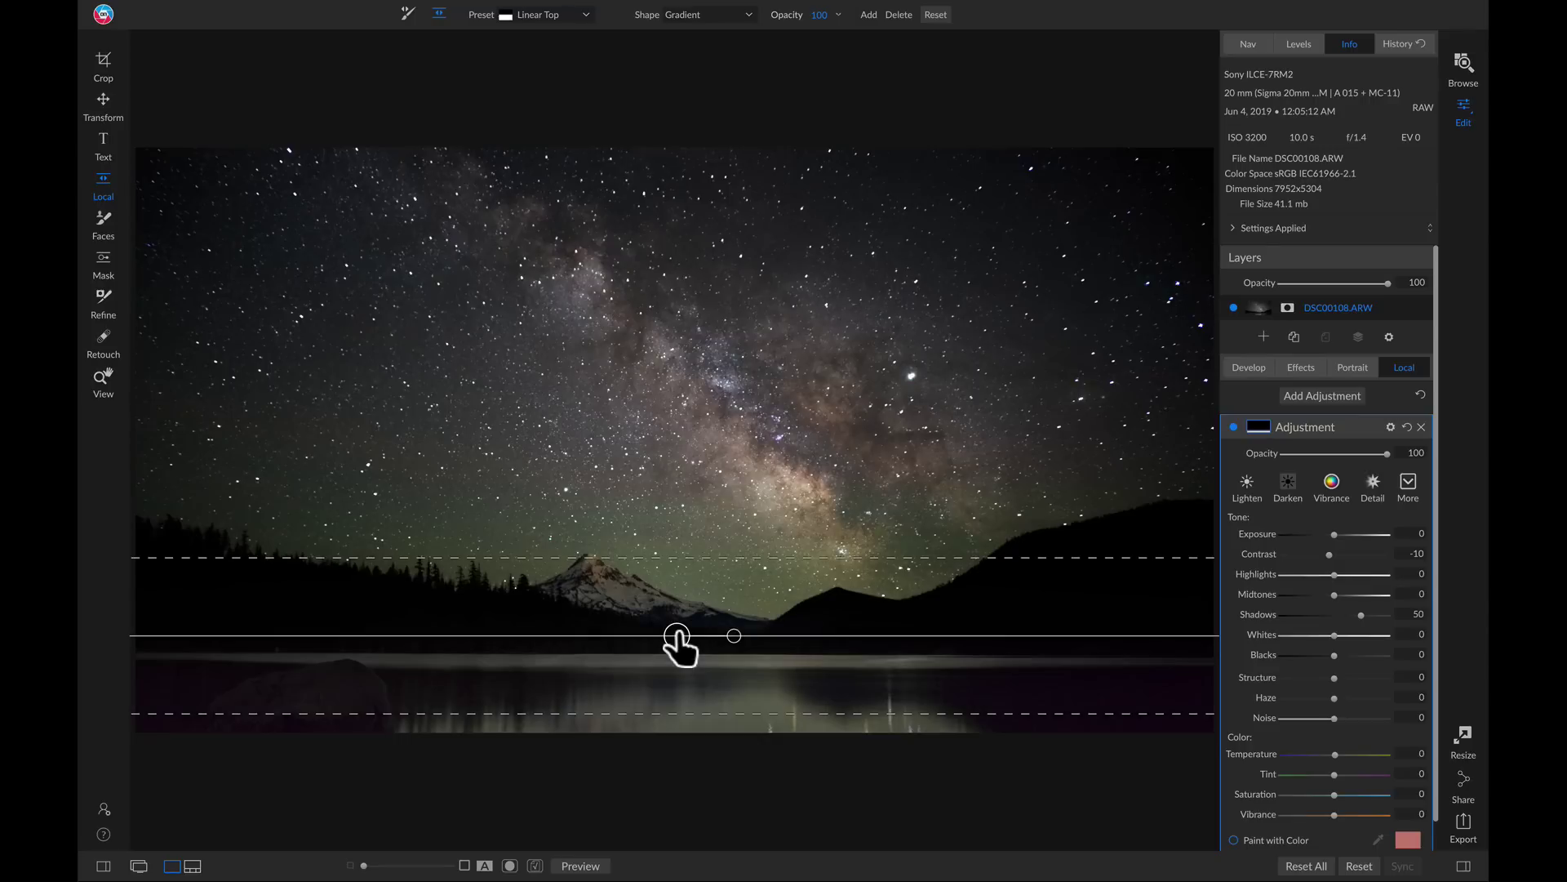
pyautogui.moveTo(675, 637); pyautogui.dragTo(674, 646)
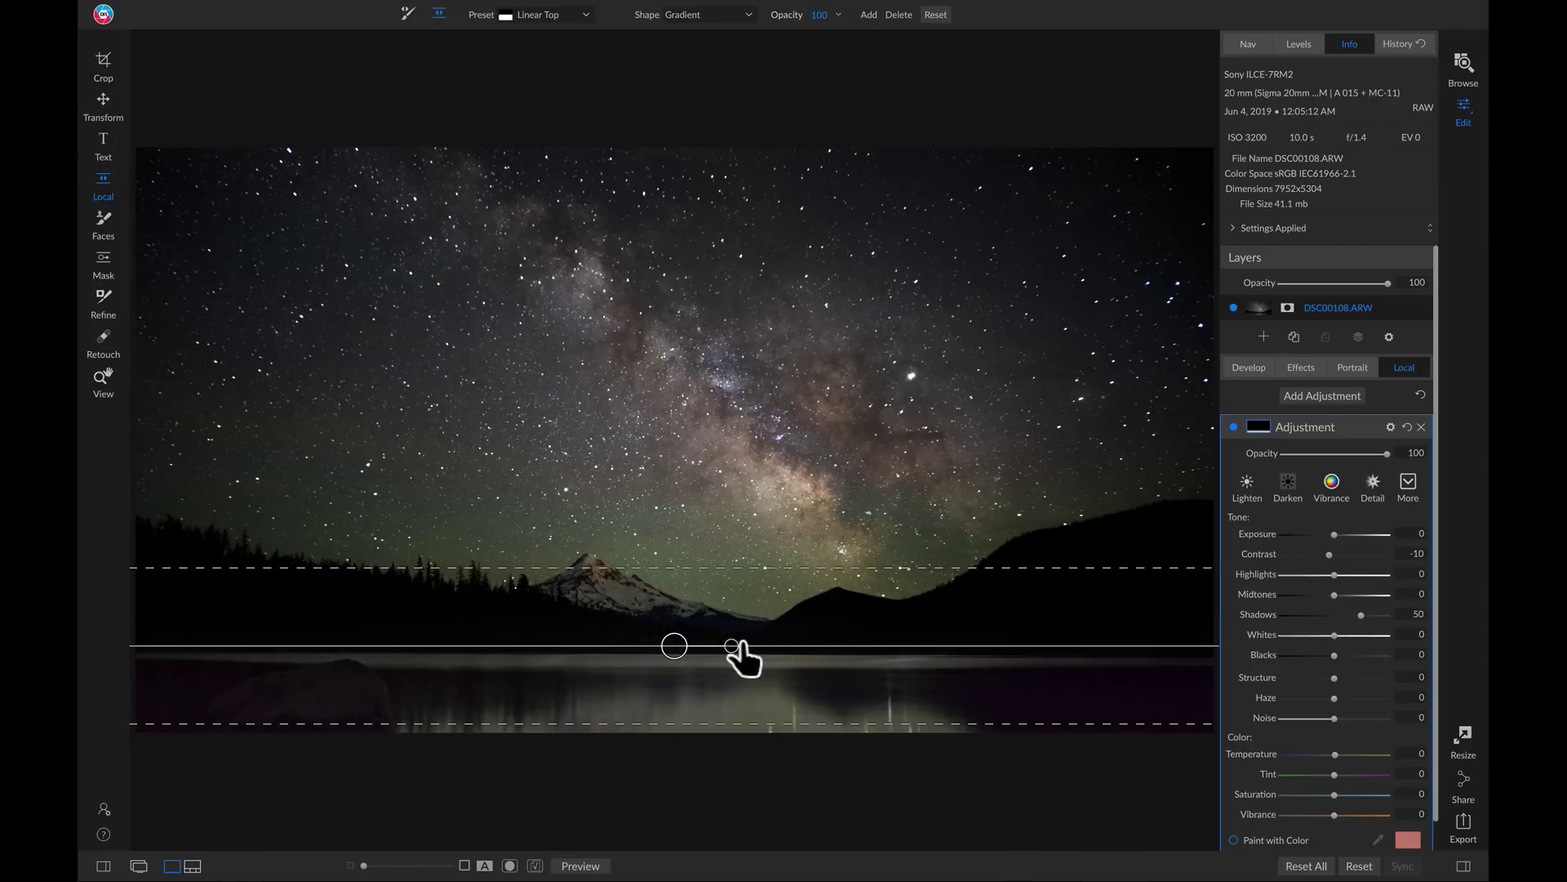
pyautogui.moveTo(664, 645); pyautogui.dragTo(604, 598)
pyautogui.moveTo(617, 537); pyautogui.dragTo(626, 473)
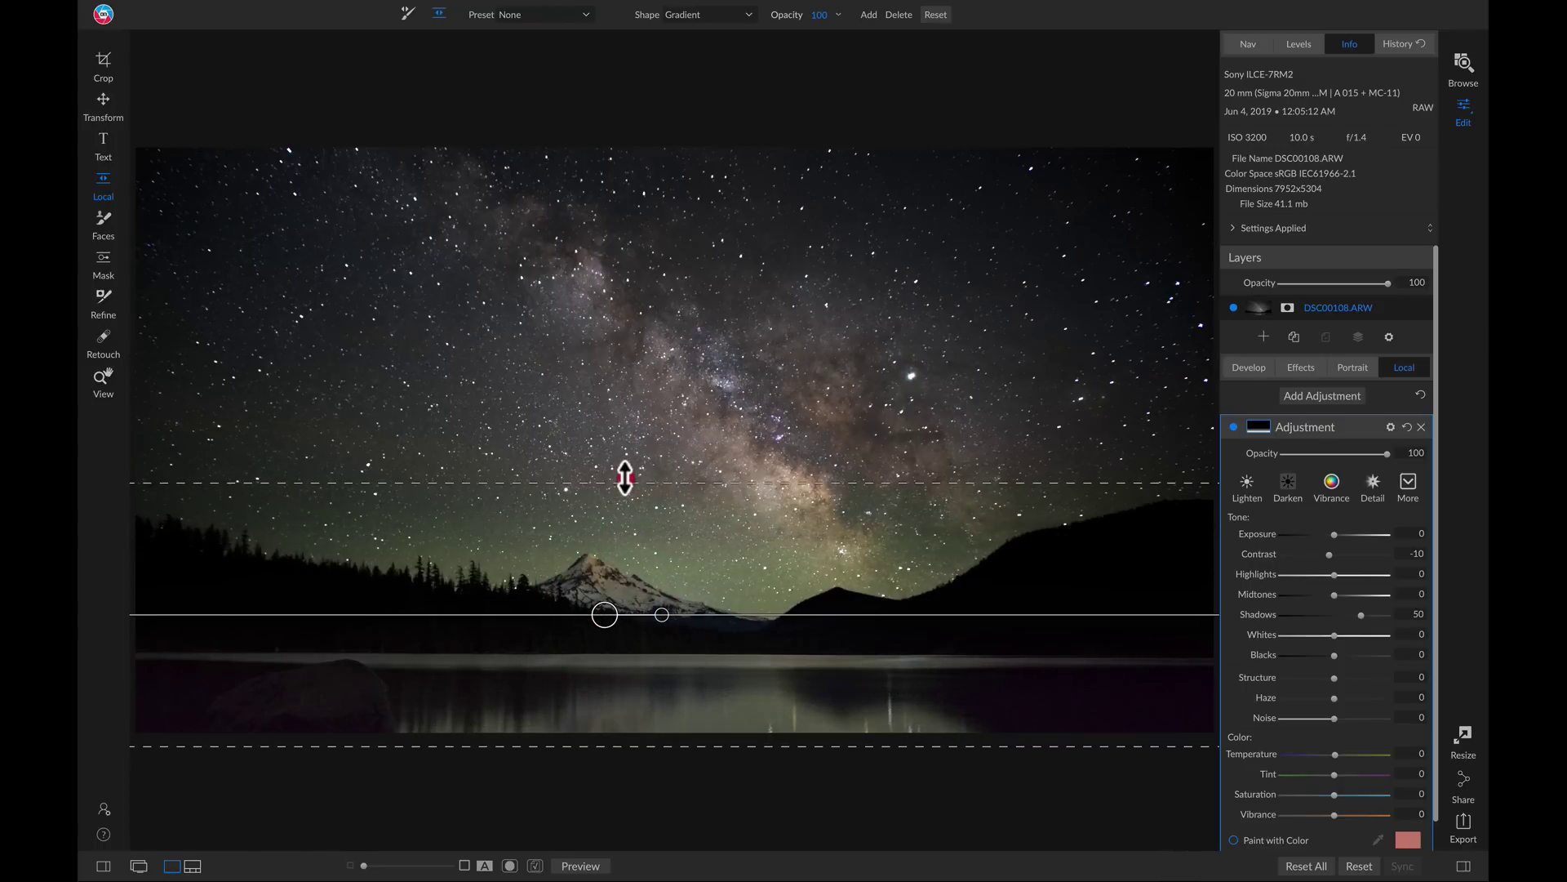
pyautogui.moveTo(605, 614); pyautogui.dragTo(604, 573)
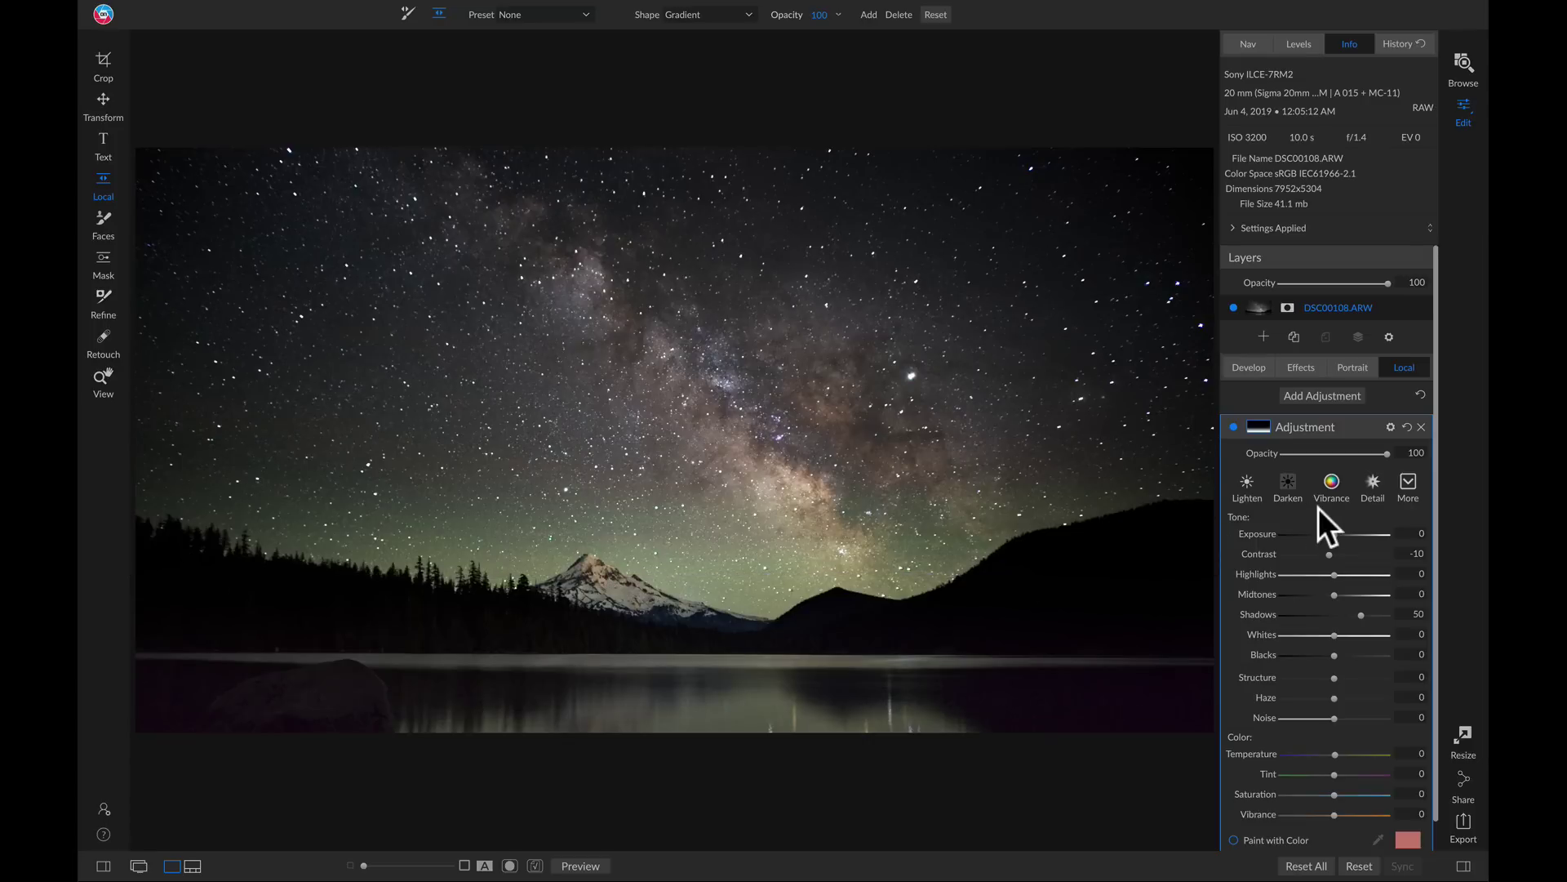
# - Lower the Reveal Shadows adjustment's opacity to 49 and toggle it to compare
pyautogui.moveTo(1386, 454); pyautogui.dragTo(1332, 453)
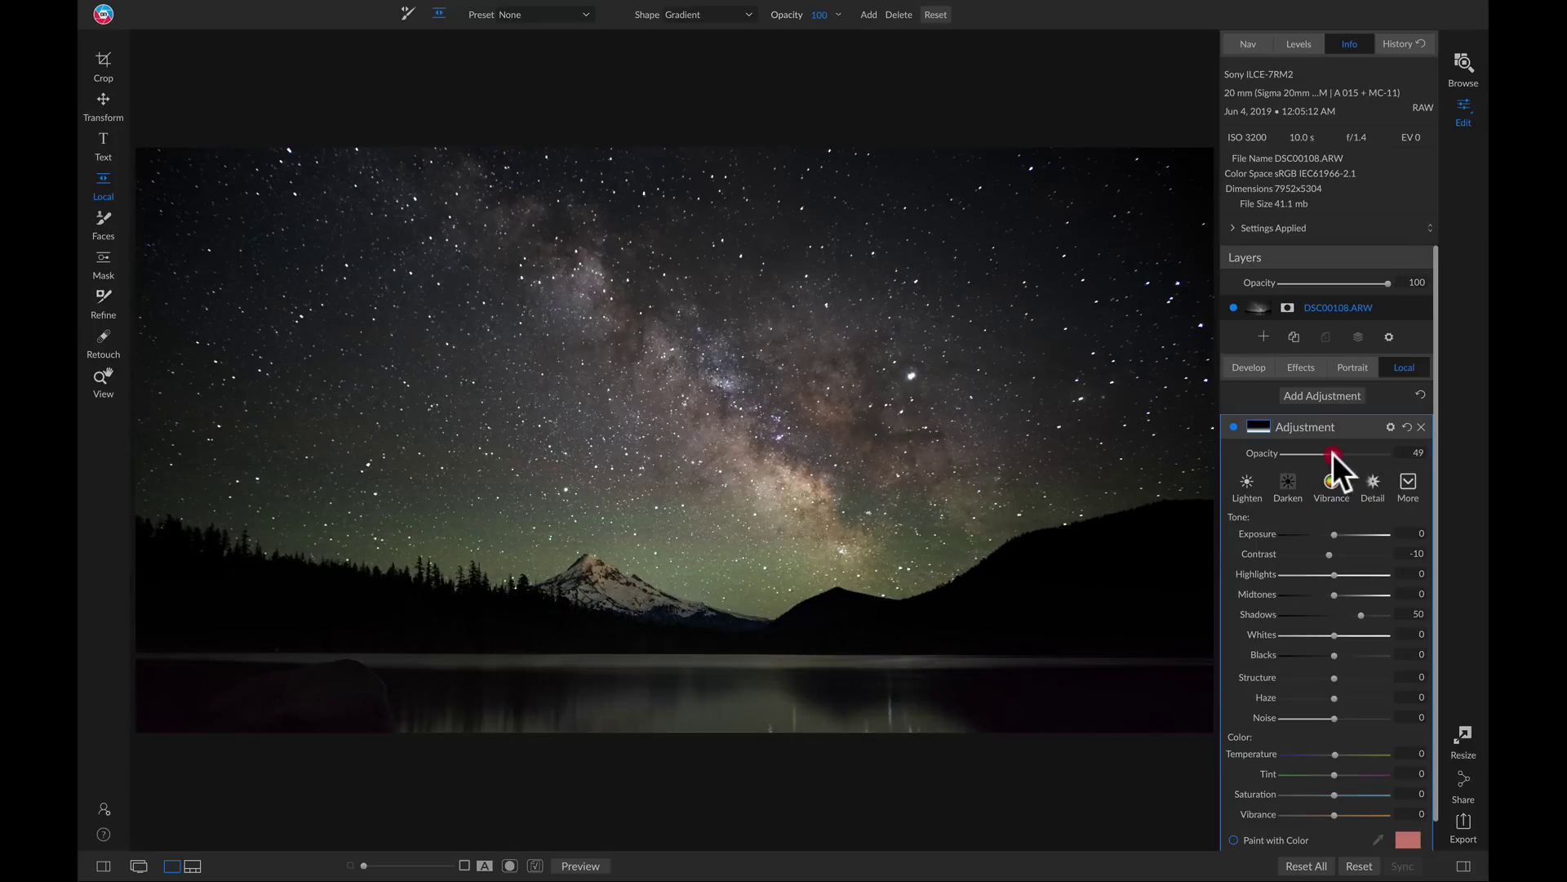
pyautogui.click(1234, 426)
pyautogui.click(1232, 424)
# - In Develop Tone & Color, set Whites to 34 and Temperature to 3950
pyautogui.click(1248, 367)
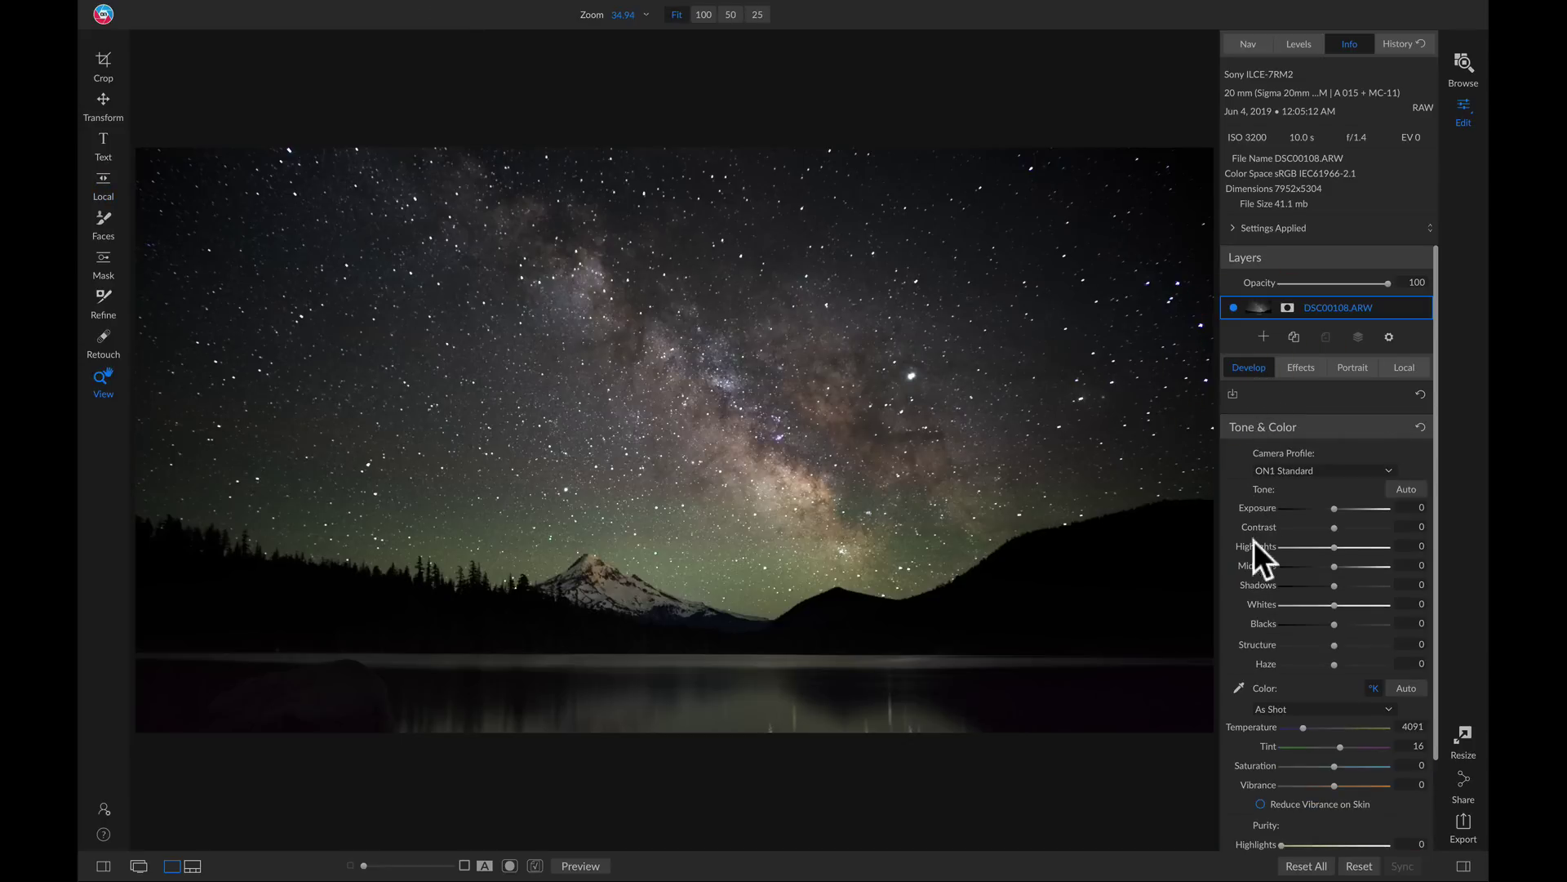
pyautogui.moveTo(1335, 606); pyautogui.dragTo(1353, 609)
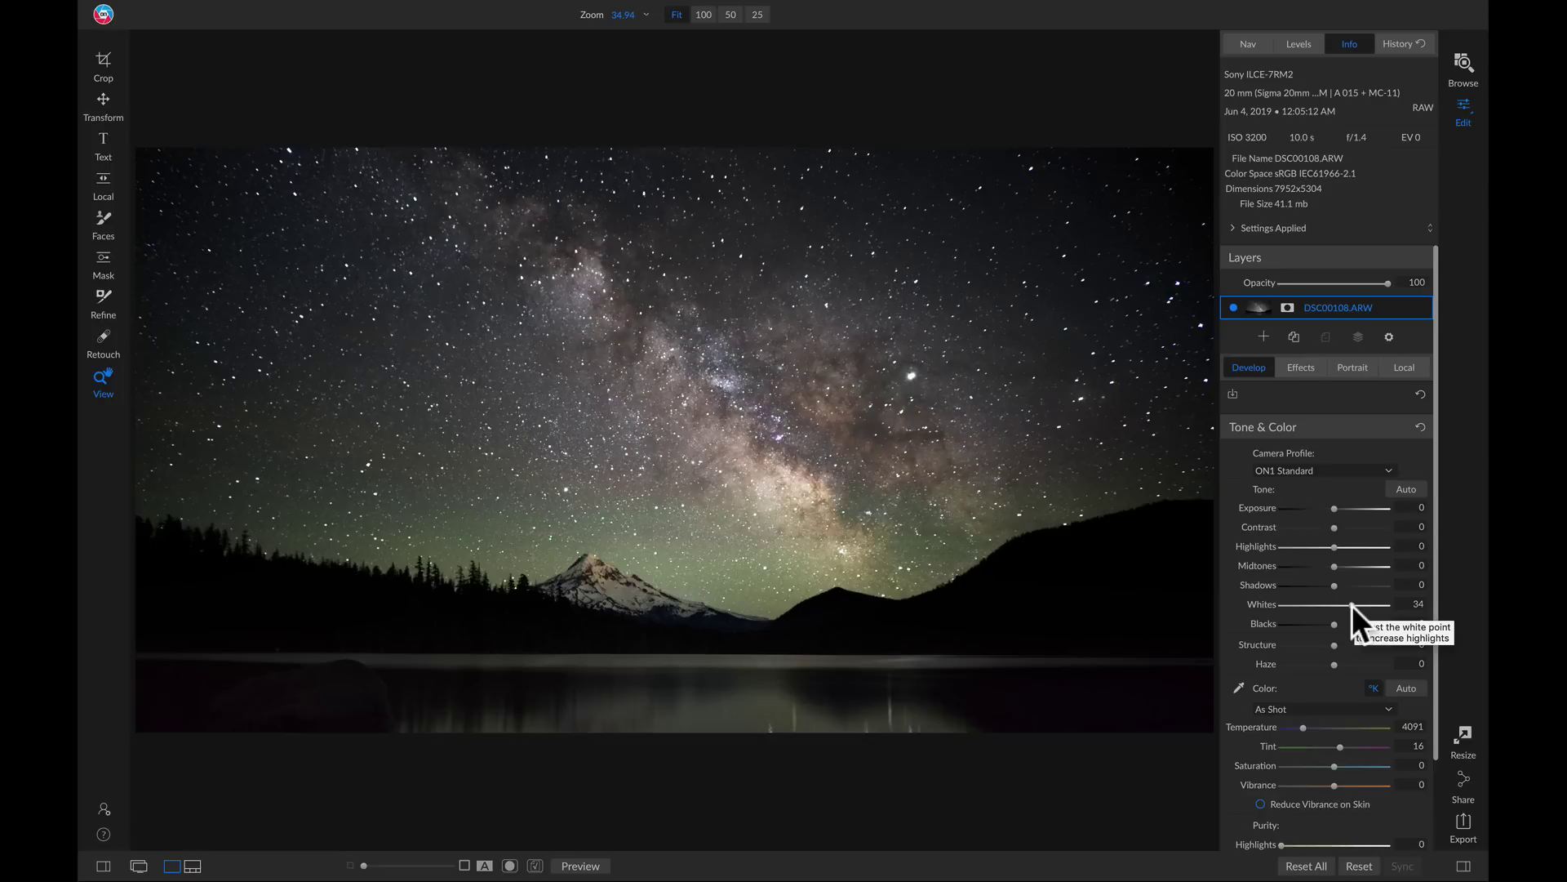
pyautogui.moveTo(1301, 727); pyautogui.dragTo(1301, 727)
pyautogui.click(1300, 728)
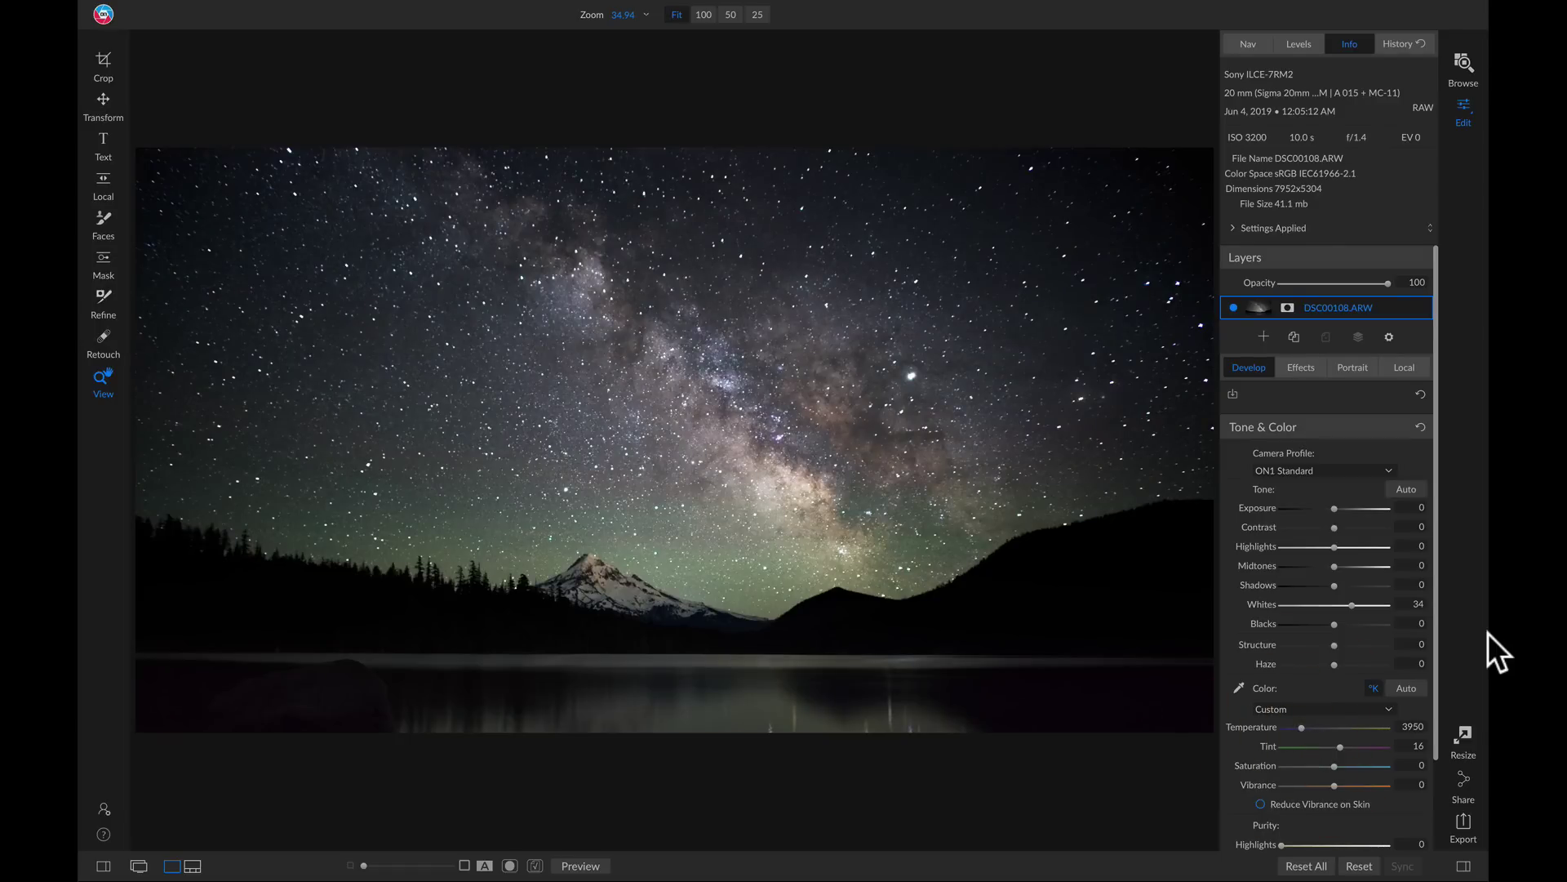
pyautogui.press('\\')
pyautogui.press('\\')
pyautogui.press('\\')
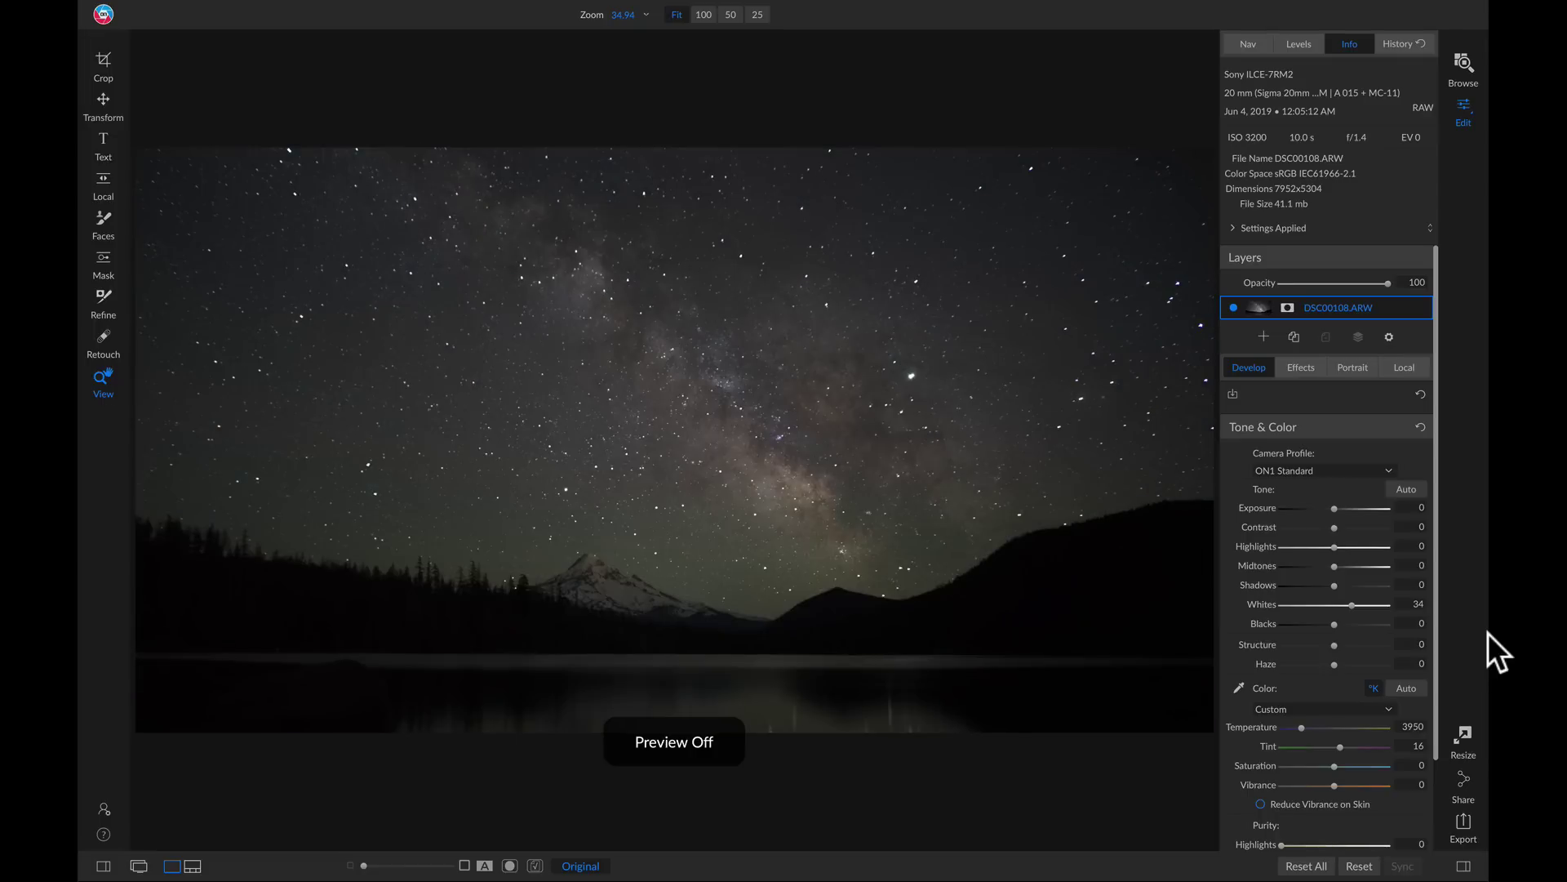
pyautogui.press('\\')
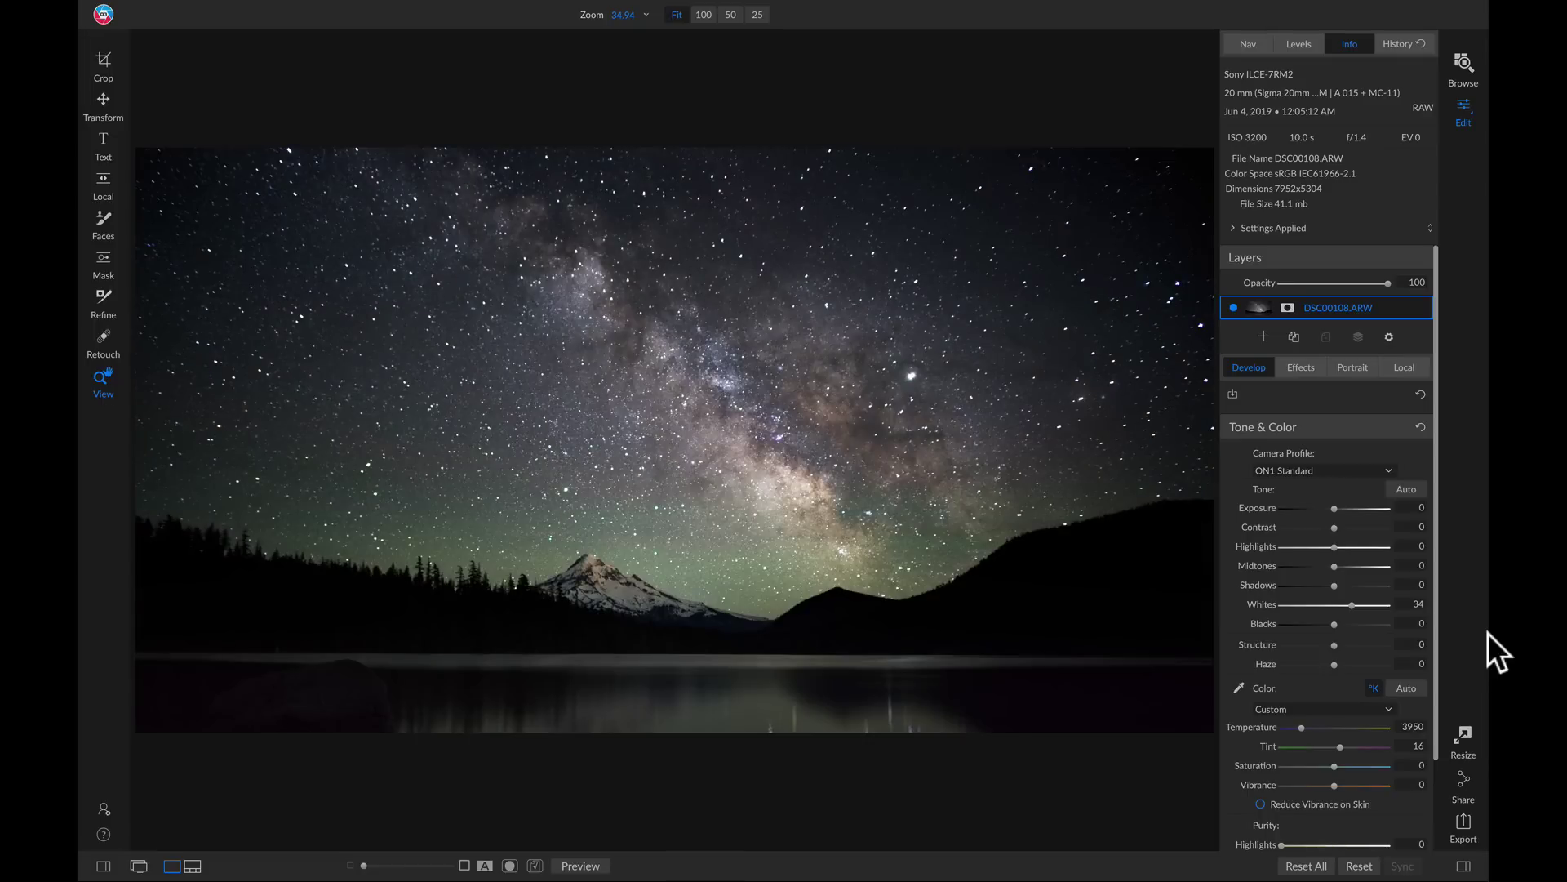